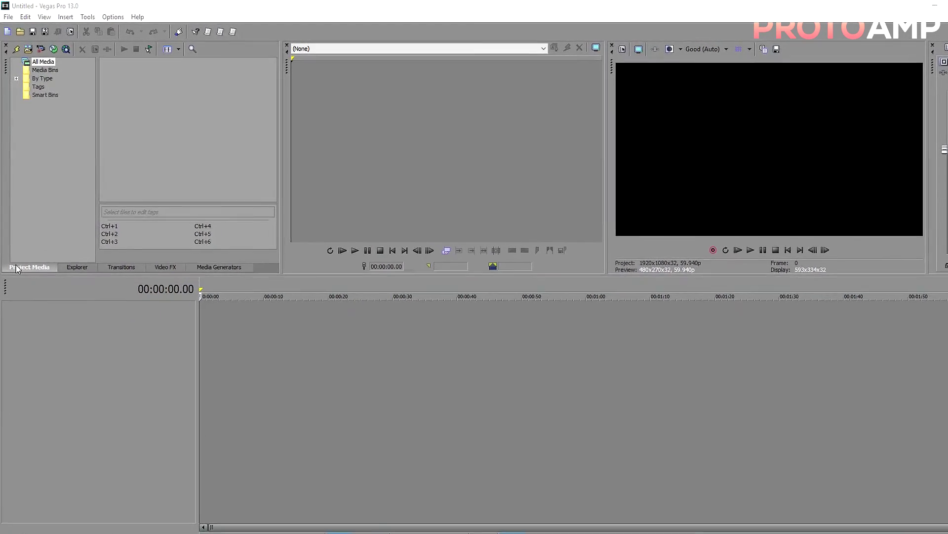
# Step: Create a new 'Med' bin under Media Bins, then delete the Media bin
pyautogui.click(71, 104)
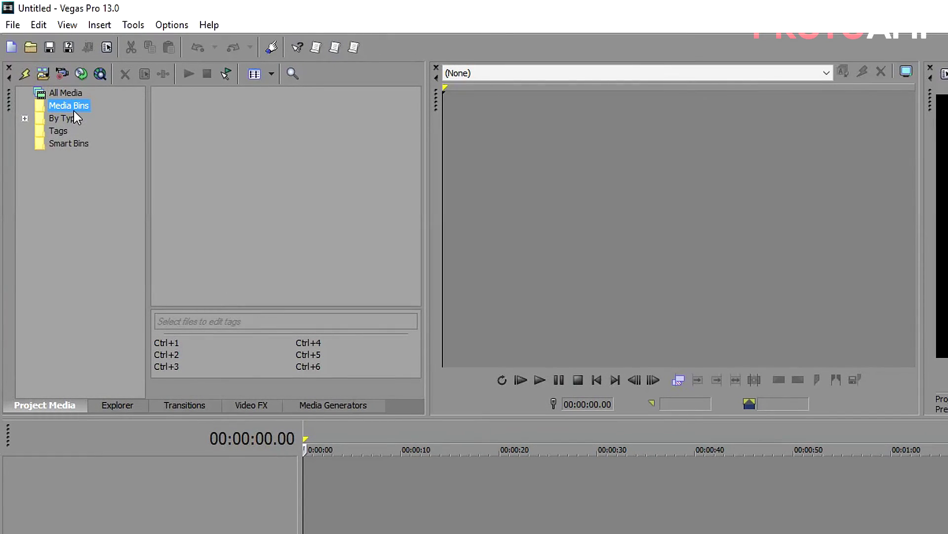
pyautogui.rightClick(73, 105)
pyautogui.click(90, 118)
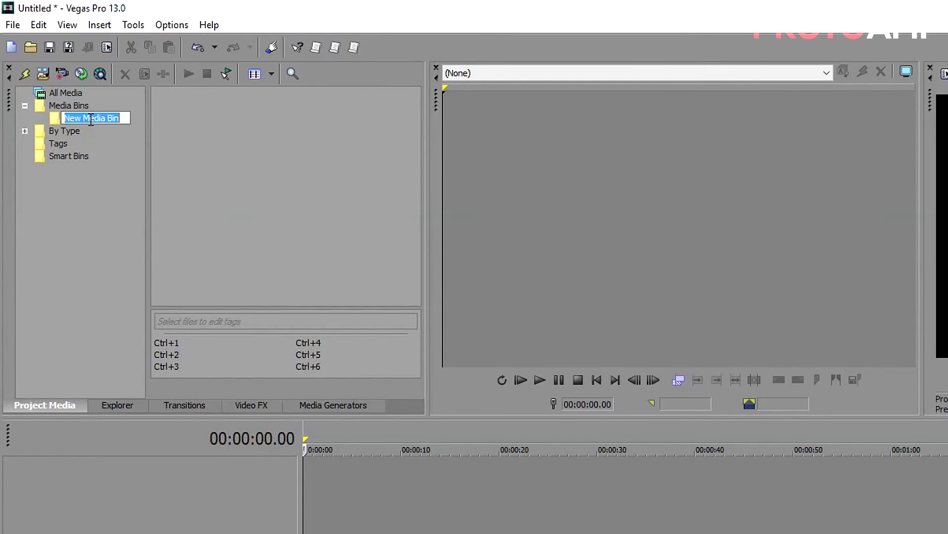
pyautogui.write('Media')
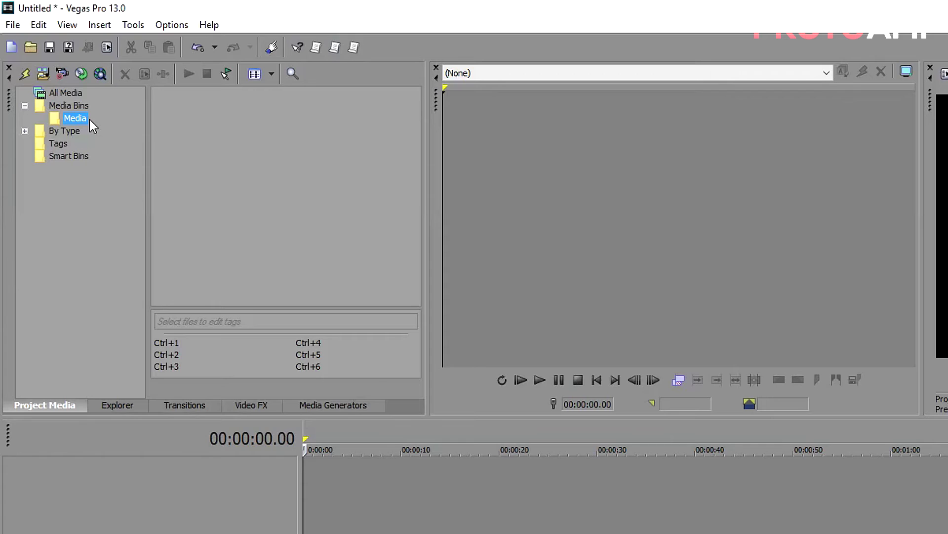
pyautogui.rightClick(74, 119)
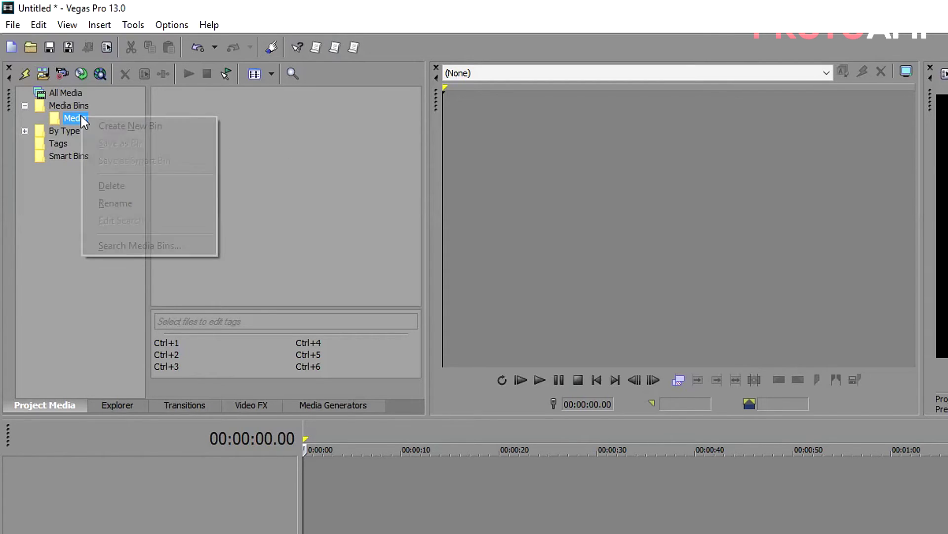
pyautogui.click(113, 183)
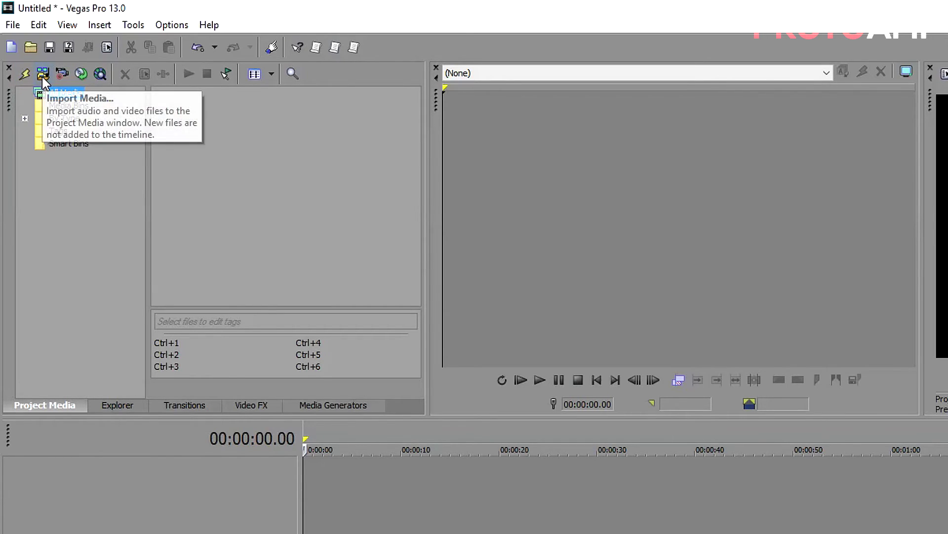
# Step: Drag the first Black Ops 3 recording from the Montage folder into Project Media and close Explorer
pyautogui.click(12, 25)
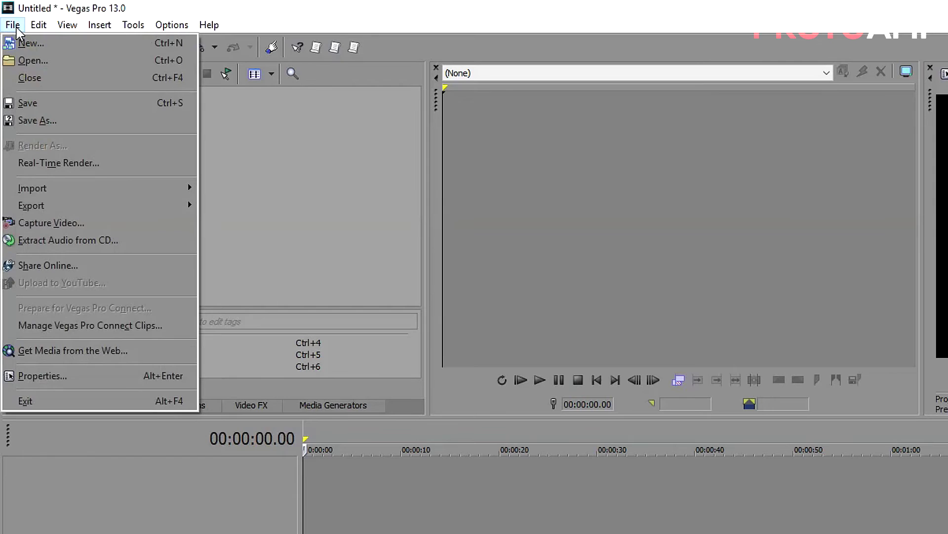
pyautogui.moveTo(82, 188)
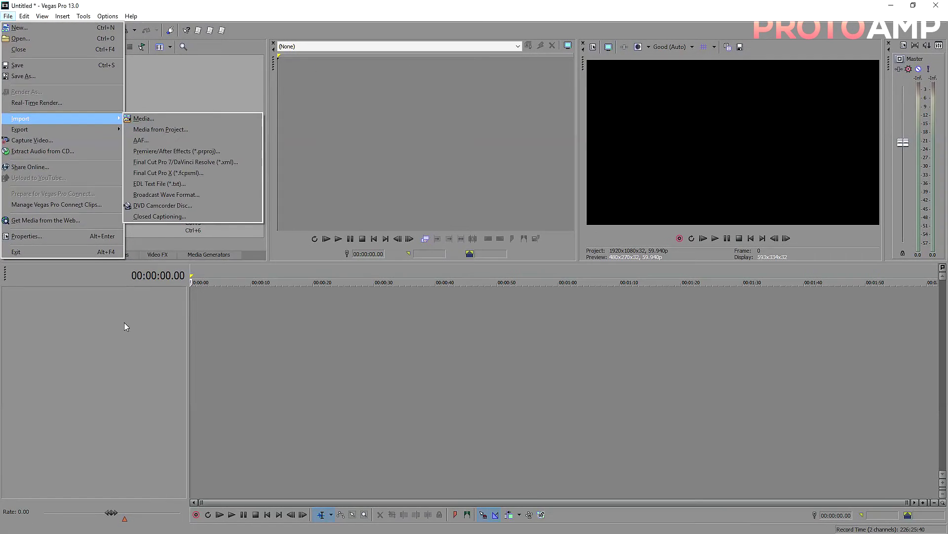
pyautogui.click(197, 519)
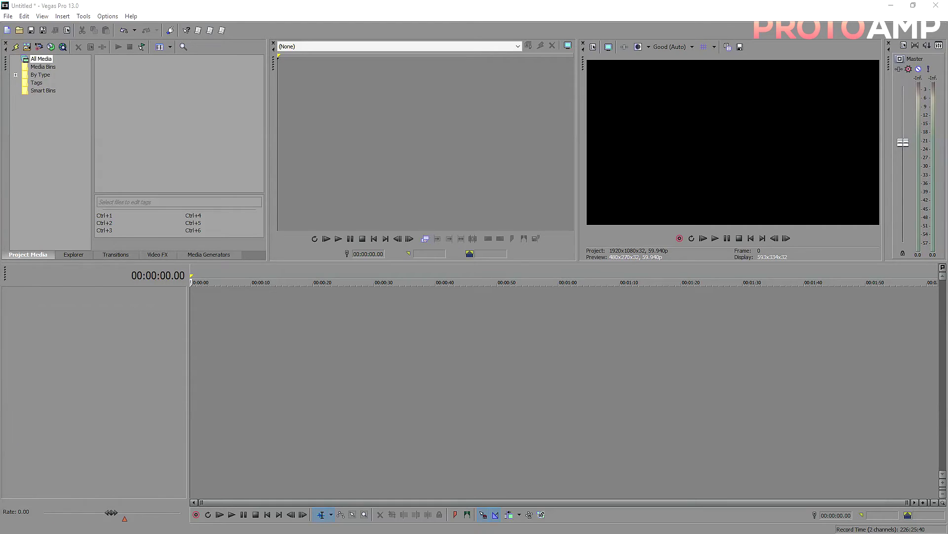
pyautogui.moveTo(0, 305); pyautogui.dragTo(376, 308)
pyautogui.moveTo(289, 375); pyautogui.dragTo(175, 134)
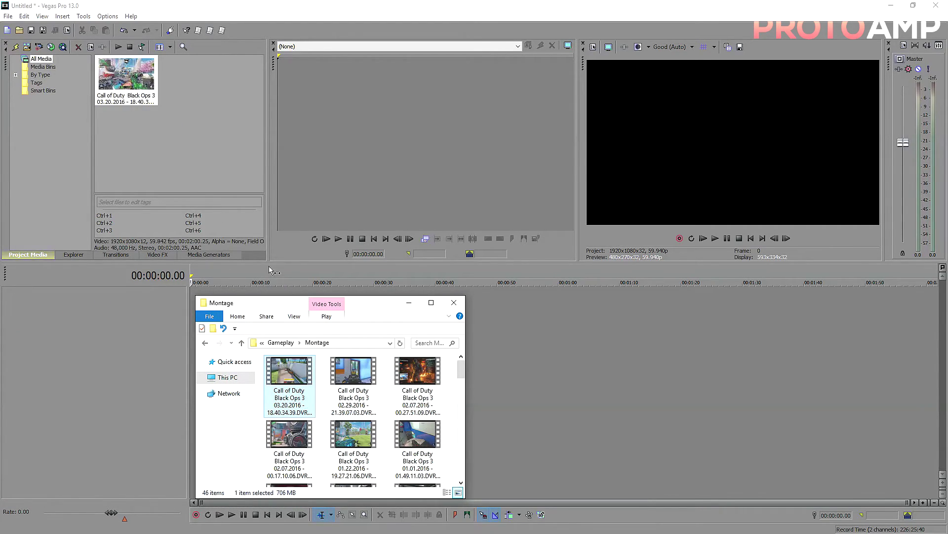
pyautogui.moveTo(365, 313); pyautogui.dragTo(464, 312)
pyautogui.click(508, 300)
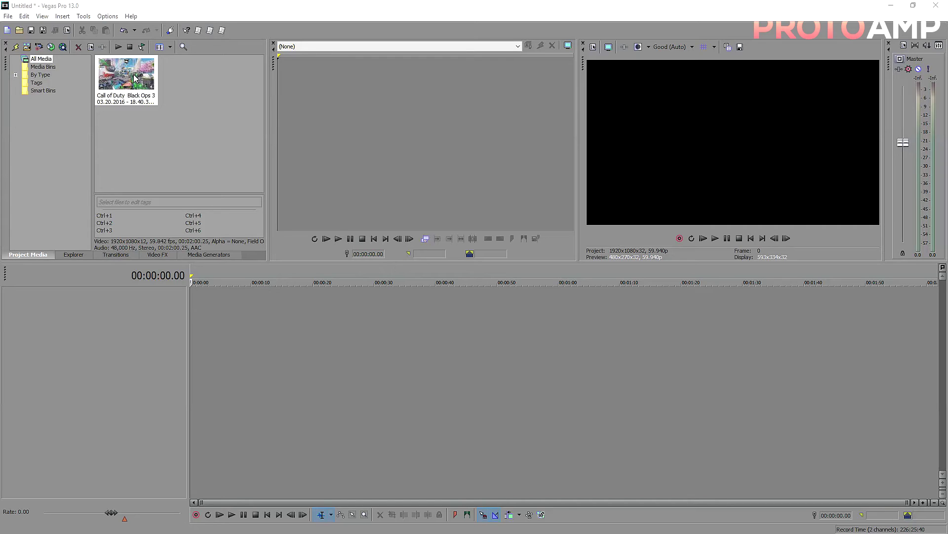
pyautogui.moveTo(134, 78); pyautogui.dragTo(192, 313)
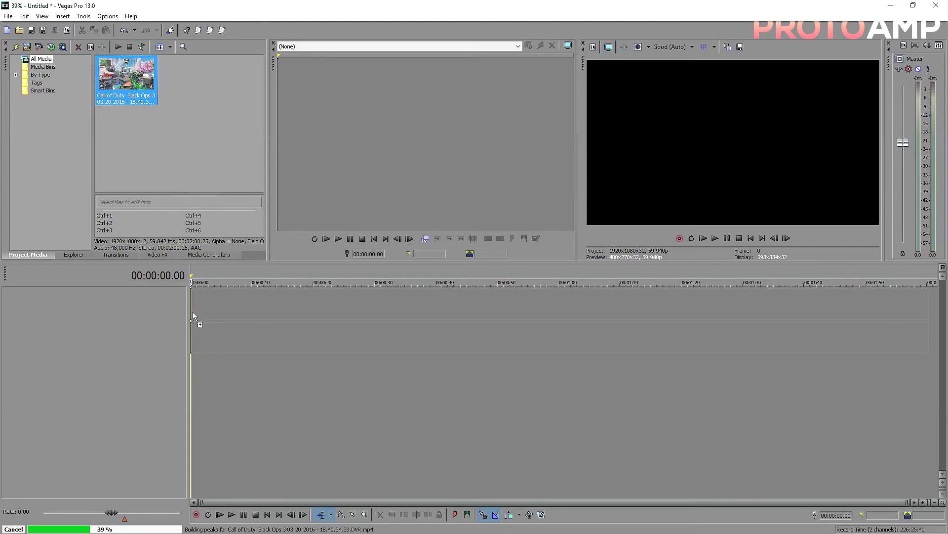
pyautogui.click(554, 211)
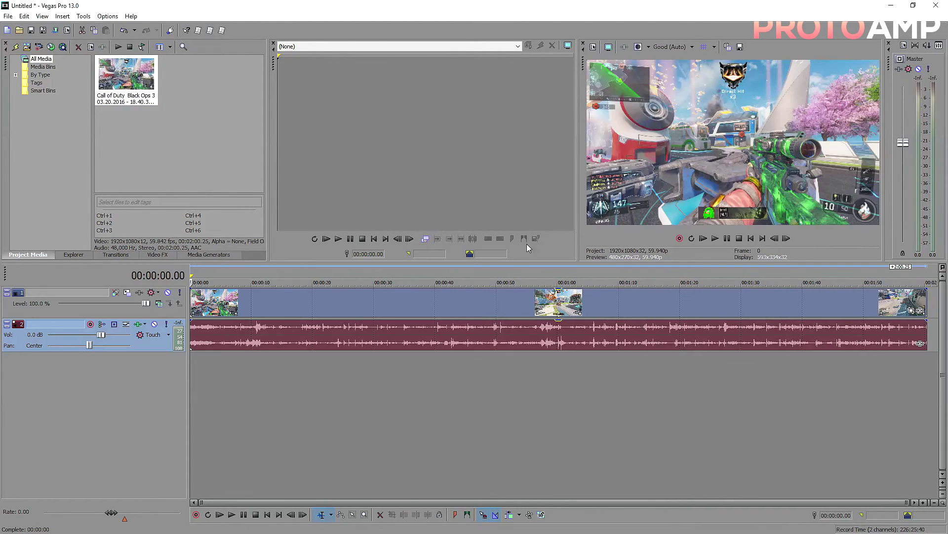
pyautogui.click(324, 310)
pyautogui.click(456, 310)
pyautogui.click(486, 310)
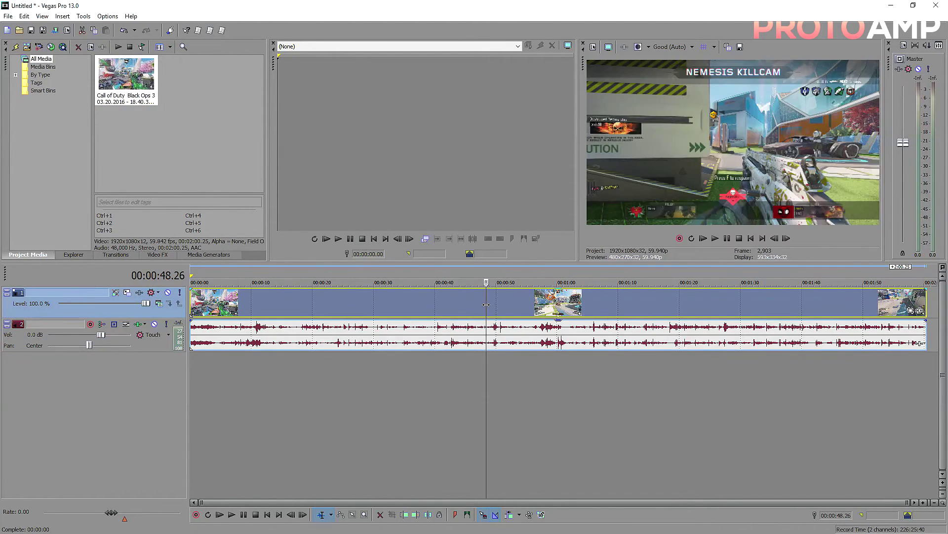
pyautogui.click(362, 310)
pyautogui.click(192, 310)
pyautogui.hotkey('ctrl', 'z')
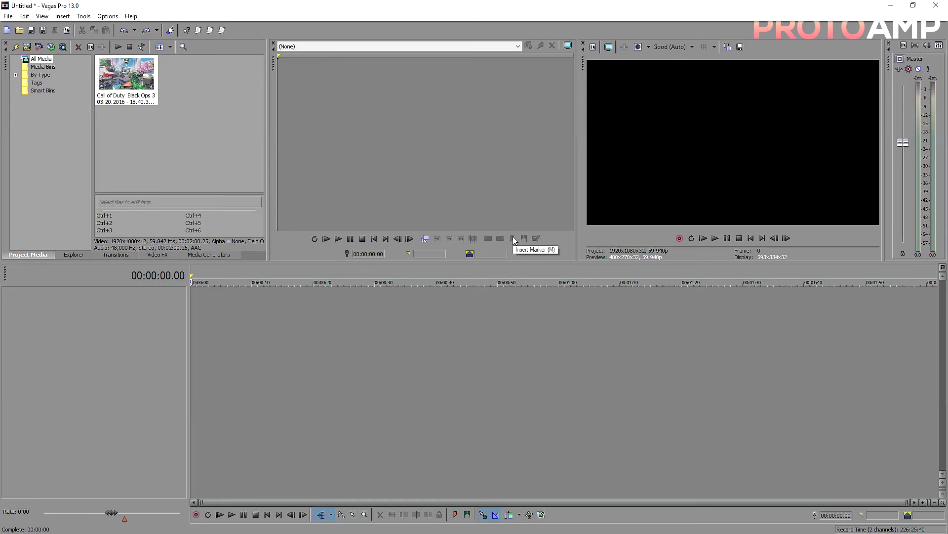
# Step: Mark 1:04 to 1:55.12 of the clip in the Trimmer and add that 50.59-second section to the timeline
pyautogui.moveTo(128, 78); pyautogui.dragTo(349, 136)
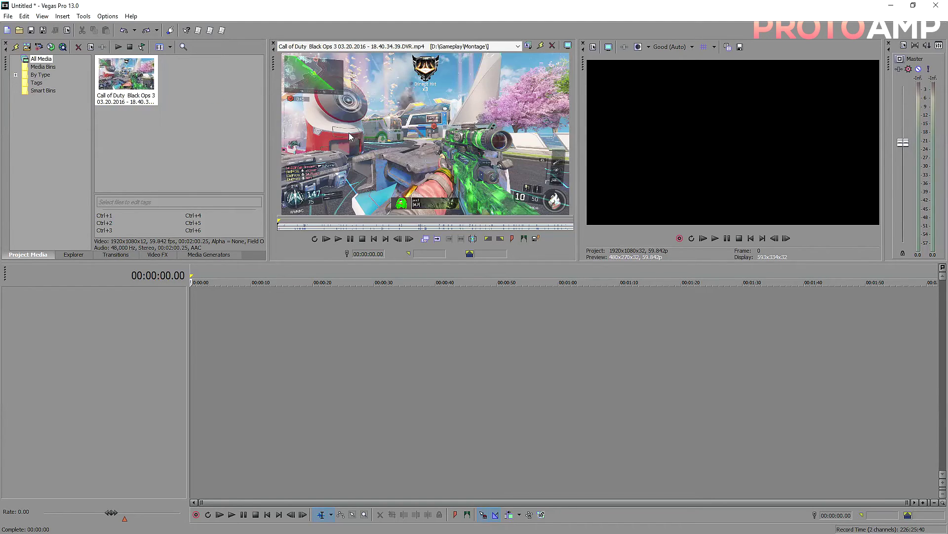
pyautogui.click(335, 228)
pyautogui.moveTo(334, 227); pyautogui.dragTo(437, 227)
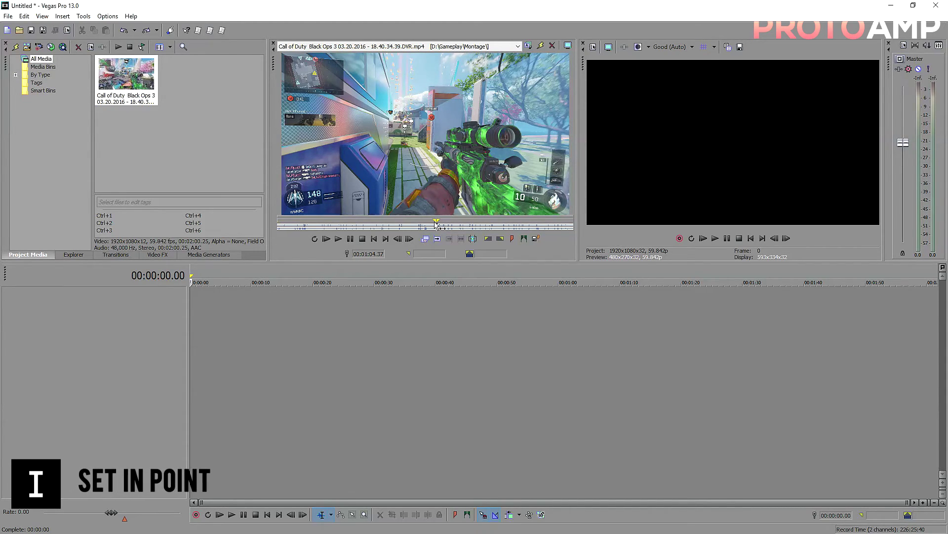
pyautogui.press('i')
pyautogui.press('o')
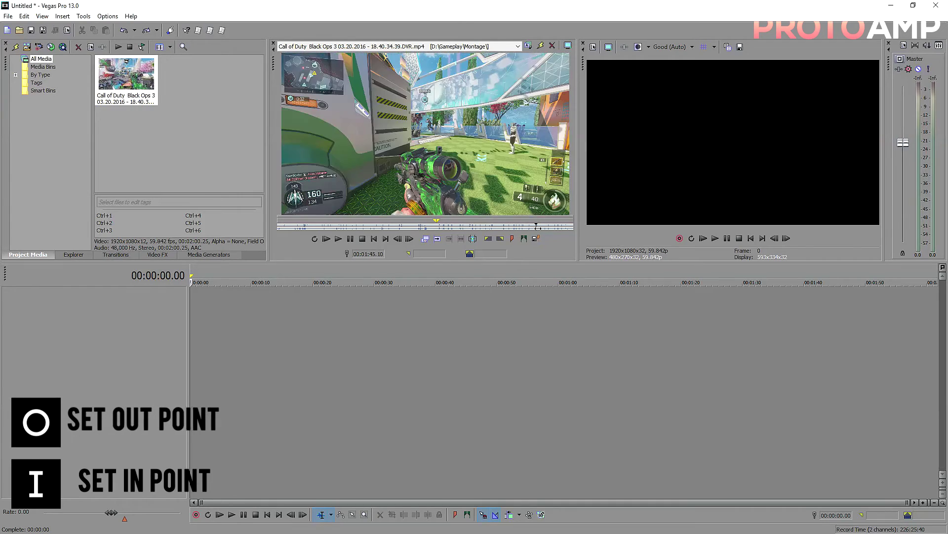
pyautogui.click(561, 227)
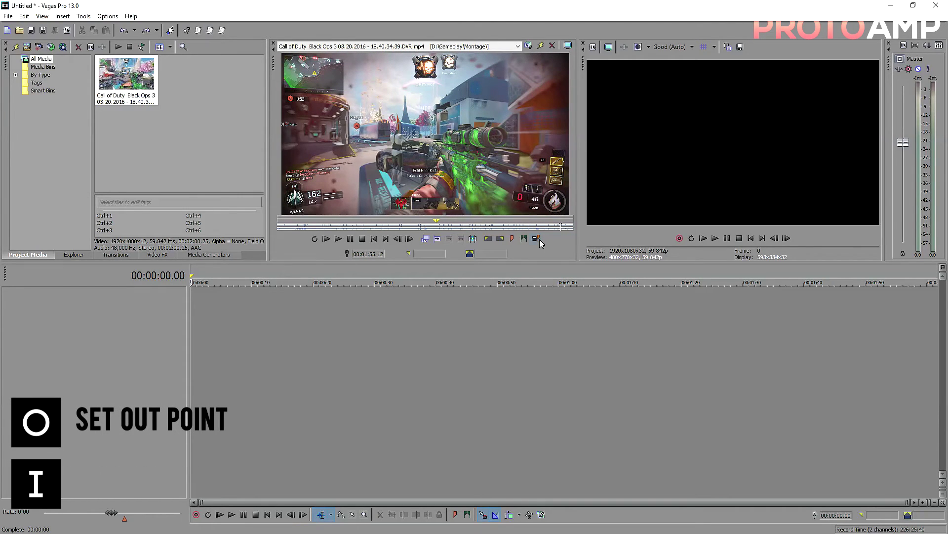
pyautogui.press('o')
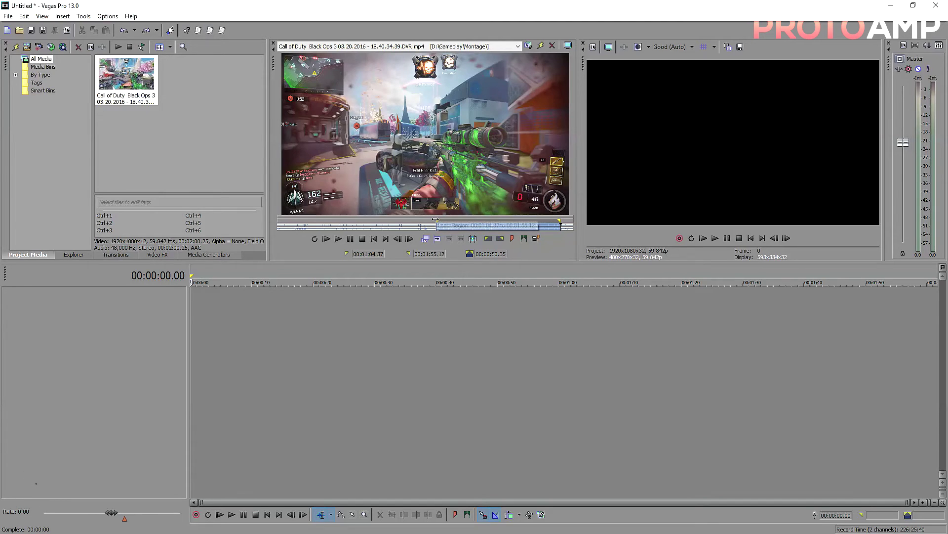
pyautogui.moveTo(438, 222)
pyautogui.mouseDown()
pyautogui.moveTo(417, 220)
pyautogui.moveTo(434, 218)
pyautogui.mouseUp()
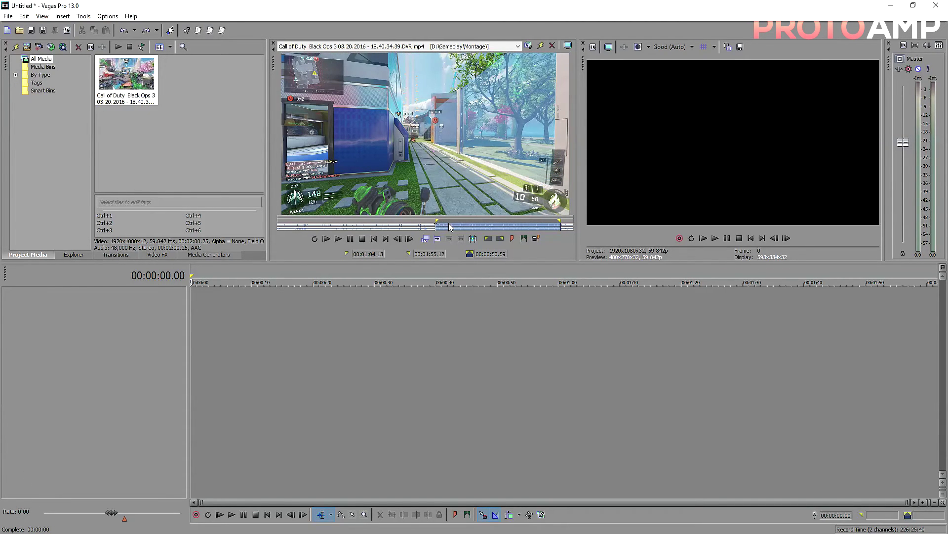
pyautogui.press('a')
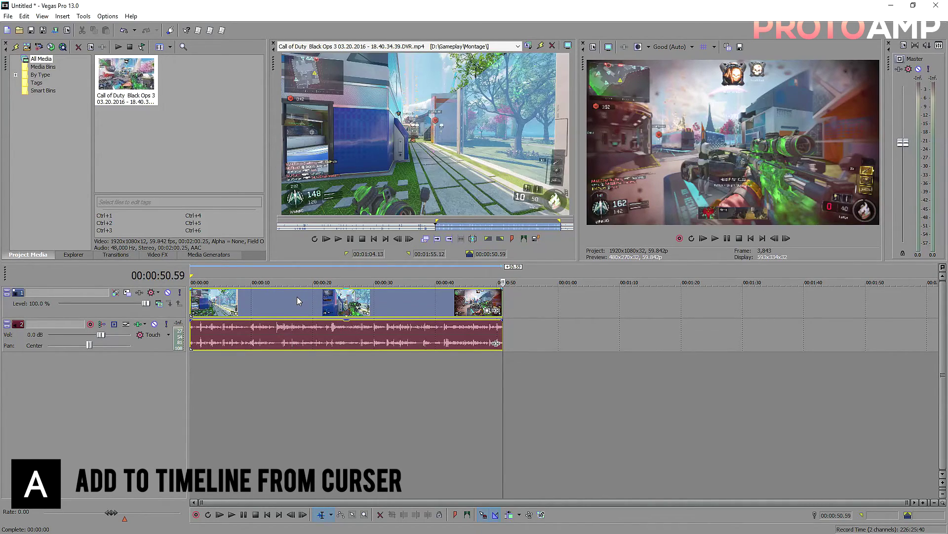
pyautogui.click(275, 302)
pyautogui.click(322, 303)
pyautogui.click(377, 302)
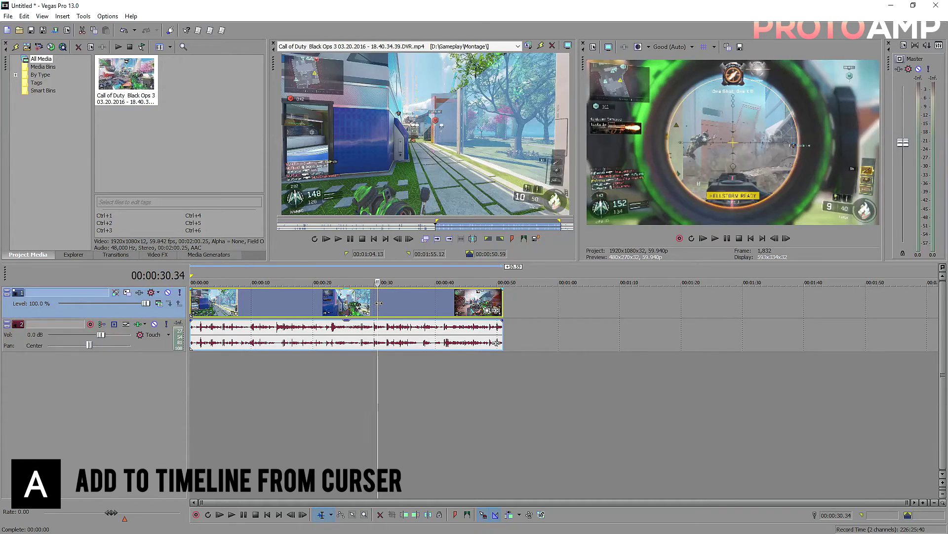
pyautogui.click(192, 302)
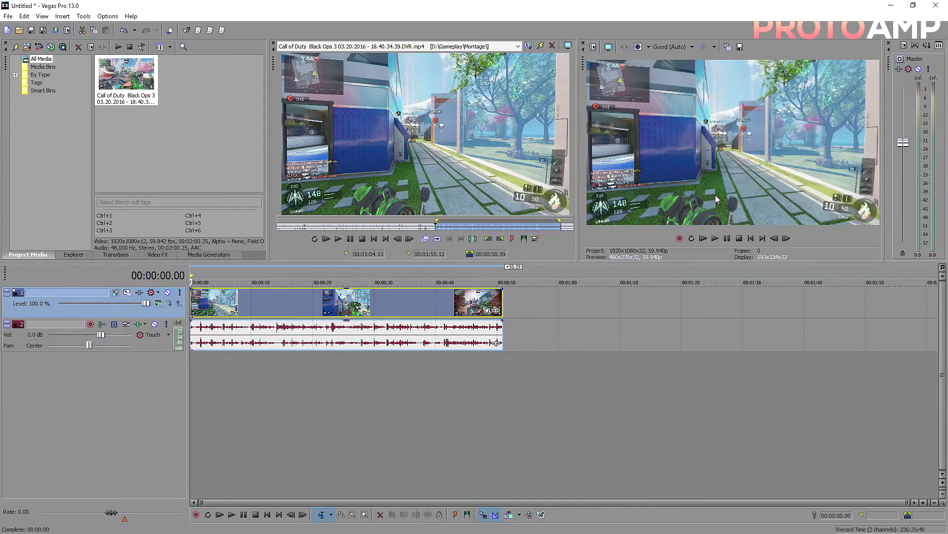
pyautogui.scroll(-10, 202, 311)
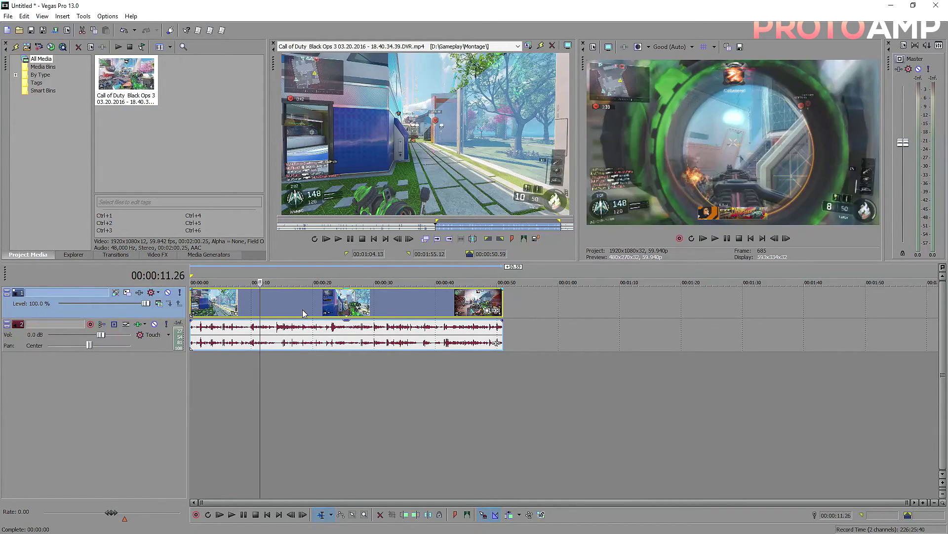
pyautogui.click(201, 310)
pyautogui.press('Home')
pyautogui.press('space')
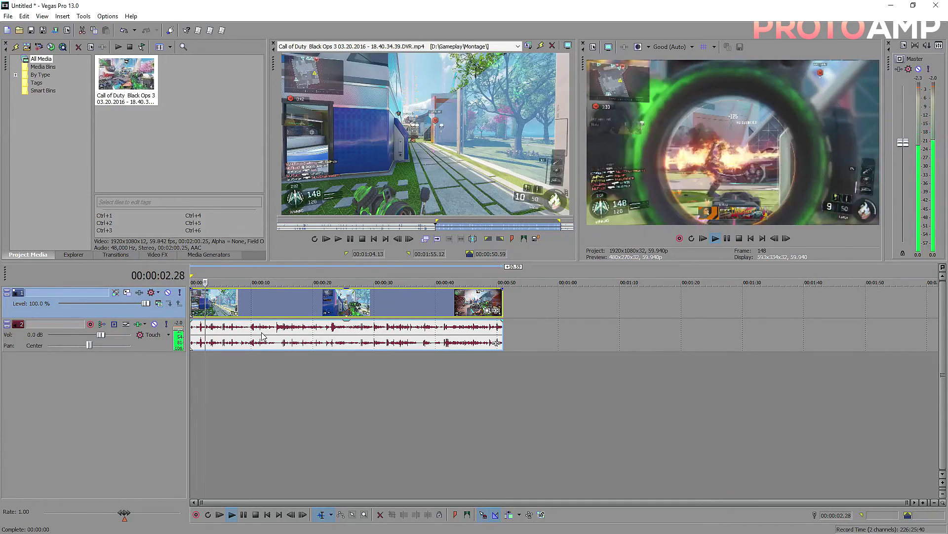
pyautogui.press('space')
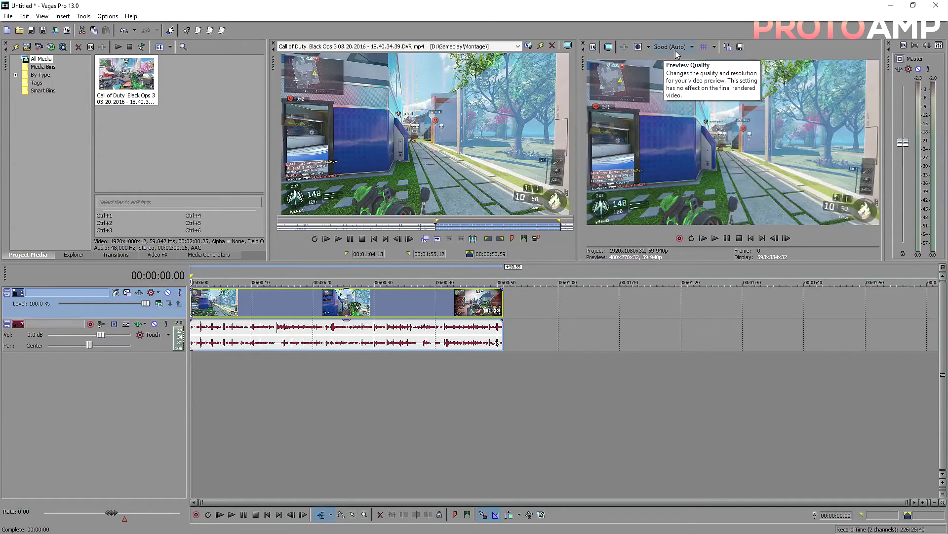
# Step: Try Draft, then Preview (Auto) quality, playing back briefly from about 4 seconds
pyautogui.click(675, 50)
pyautogui.moveTo(683, 60)
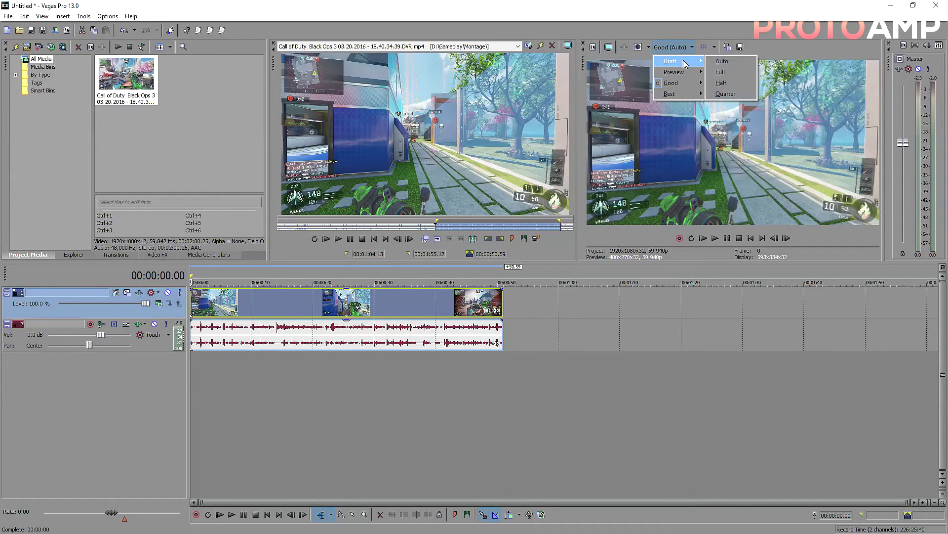
pyautogui.click(722, 60)
pyautogui.click(686, 48)
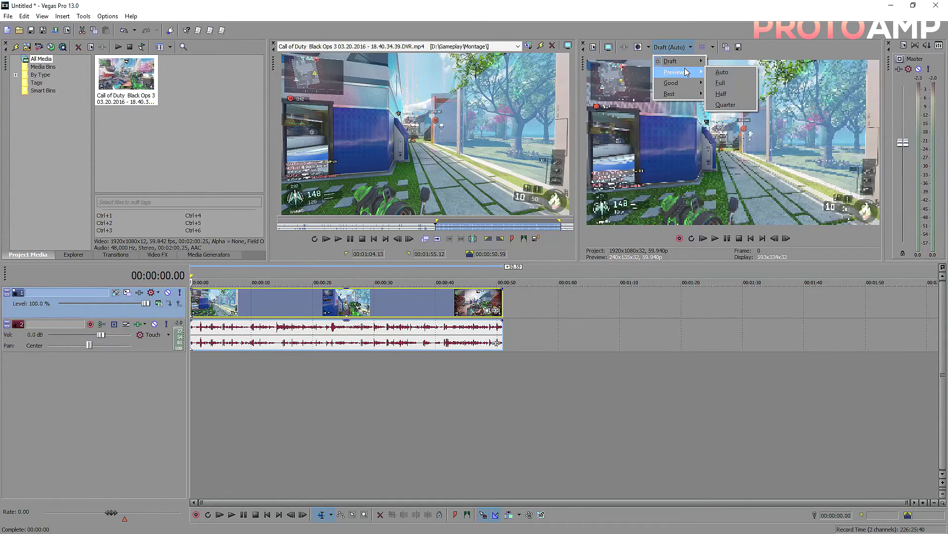
pyautogui.click(720, 72)
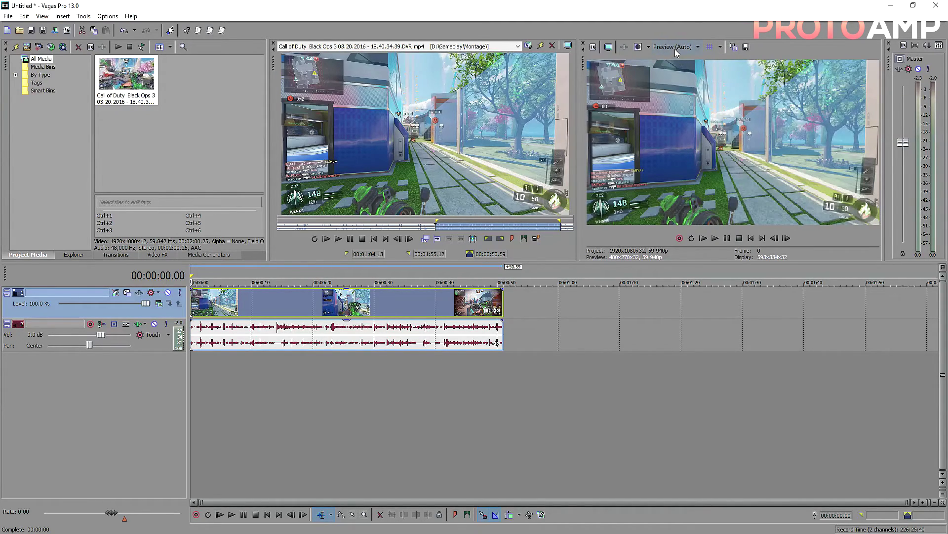
pyautogui.click(215, 300)
pyautogui.press('space')
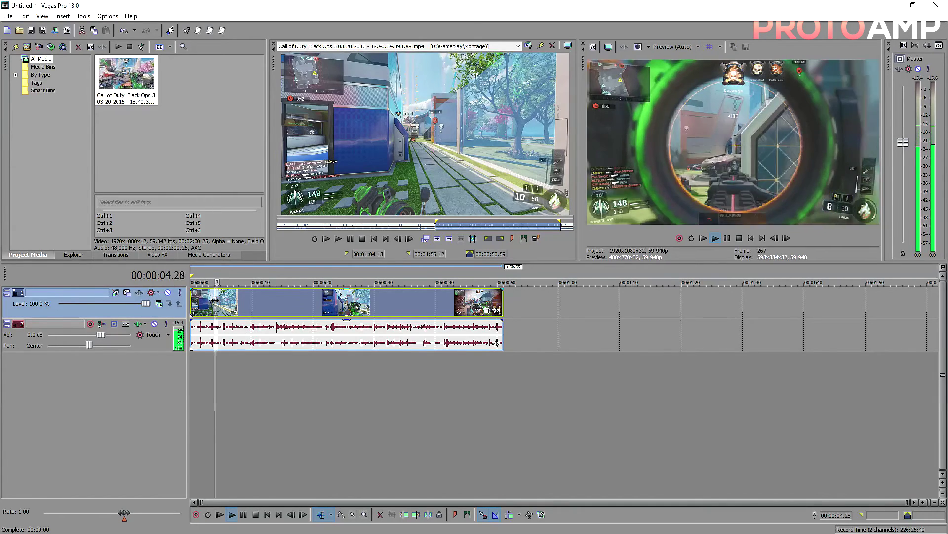
pyautogui.press('space')
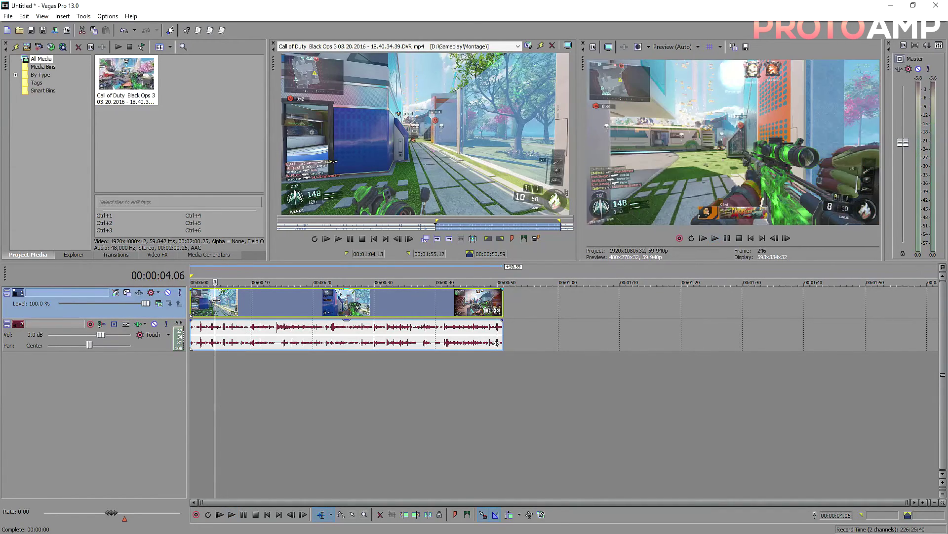
# Step: Set the preview quality to Best (Auto)
pyautogui.click(691, 47)
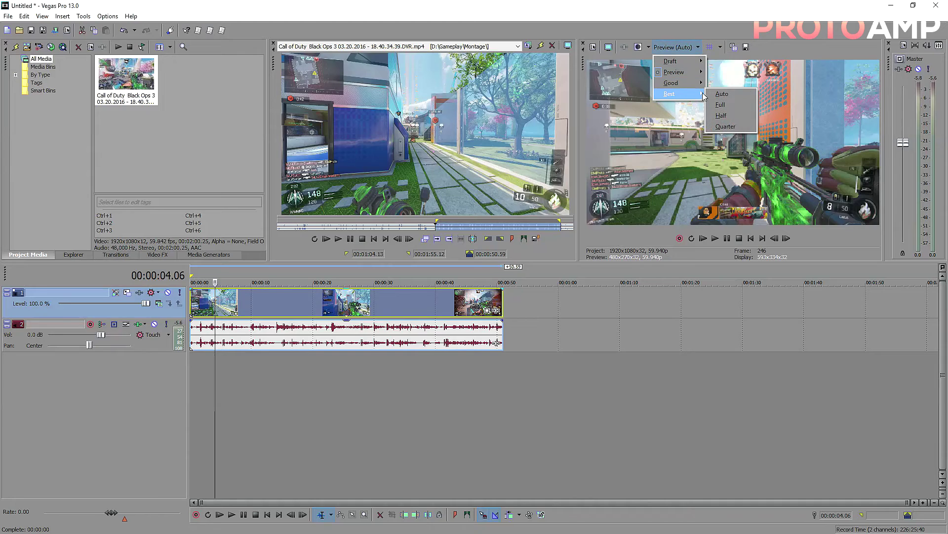
pyautogui.click(721, 94)
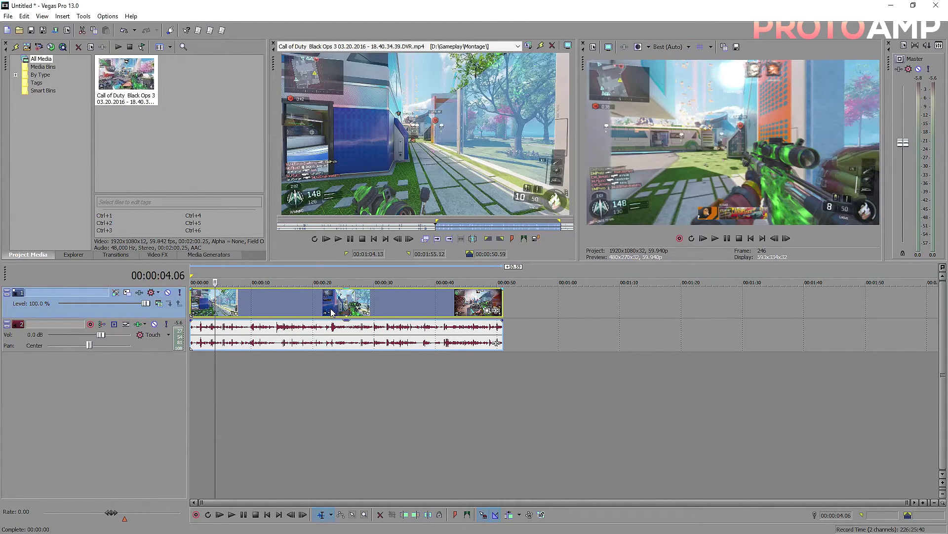
pyautogui.scroll(5, 332, 312)
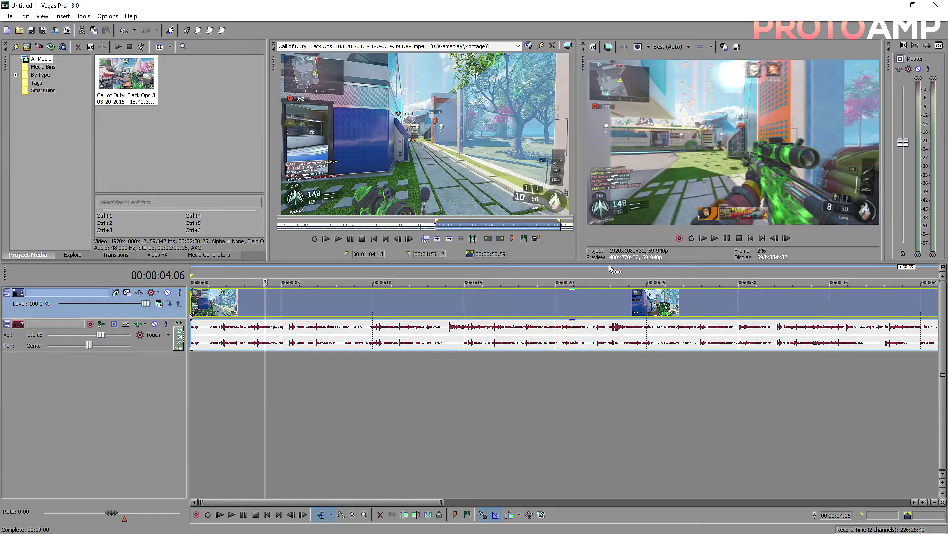
# Step: Enlarge the preview panes, lower then raise the Master volume, and play to about 10 seconds
pyautogui.moveTo(612, 262); pyautogui.dragTo(609, 296)
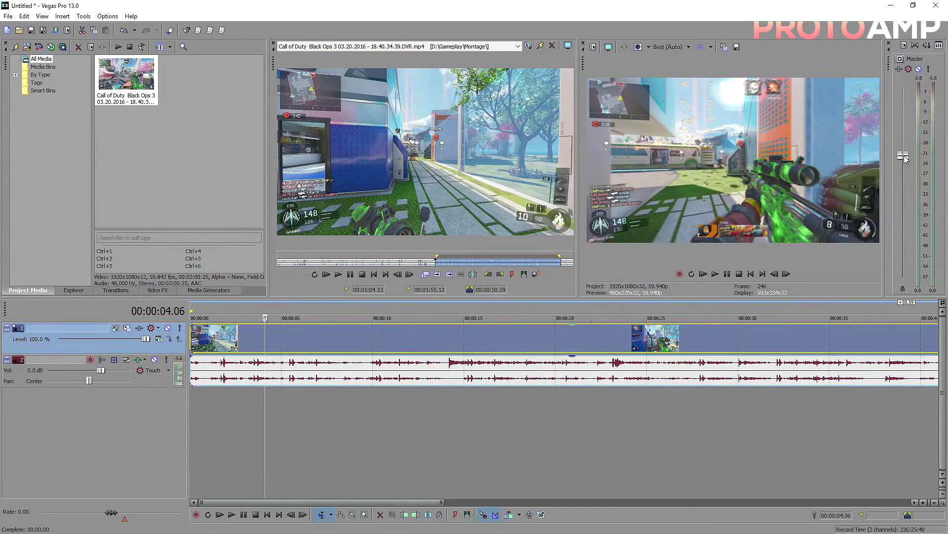
pyautogui.moveTo(904, 157); pyautogui.dragTo(898, 223)
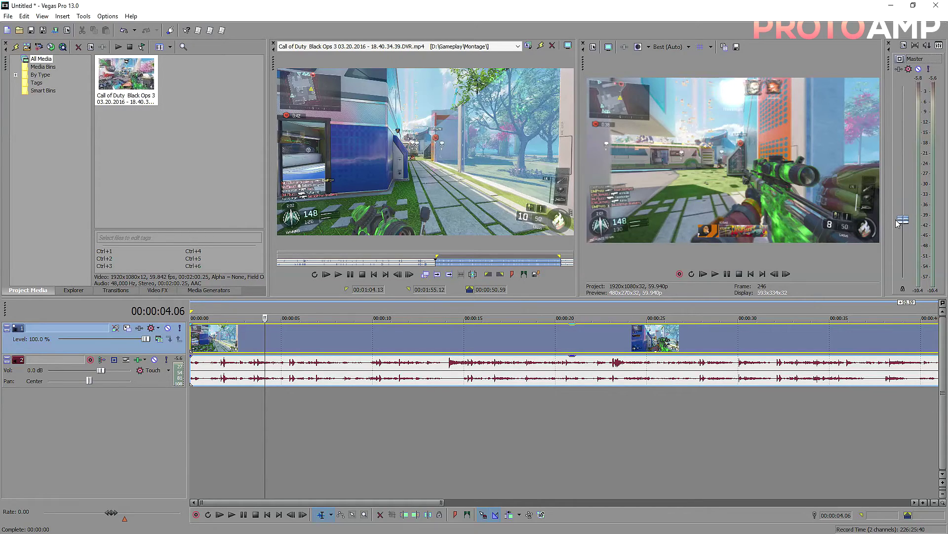
pyautogui.press('space')
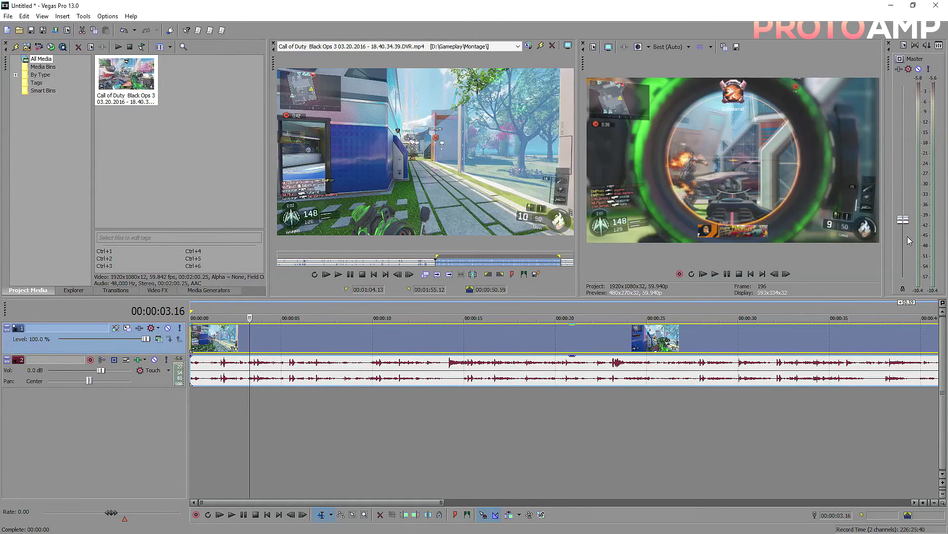
pyautogui.press('space')
pyautogui.moveTo(904, 219); pyautogui.dragTo(912, 158)
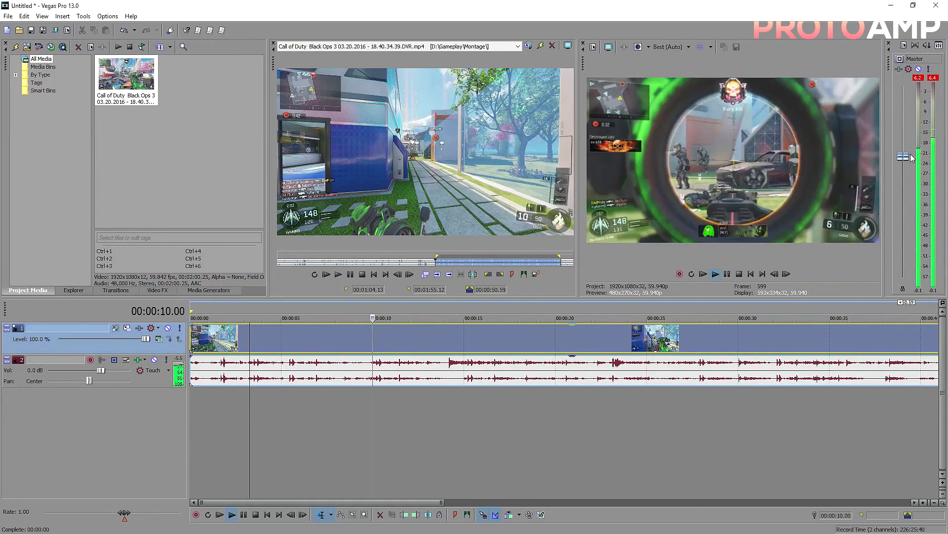
pyautogui.click(387, 343)
pyautogui.press('space')
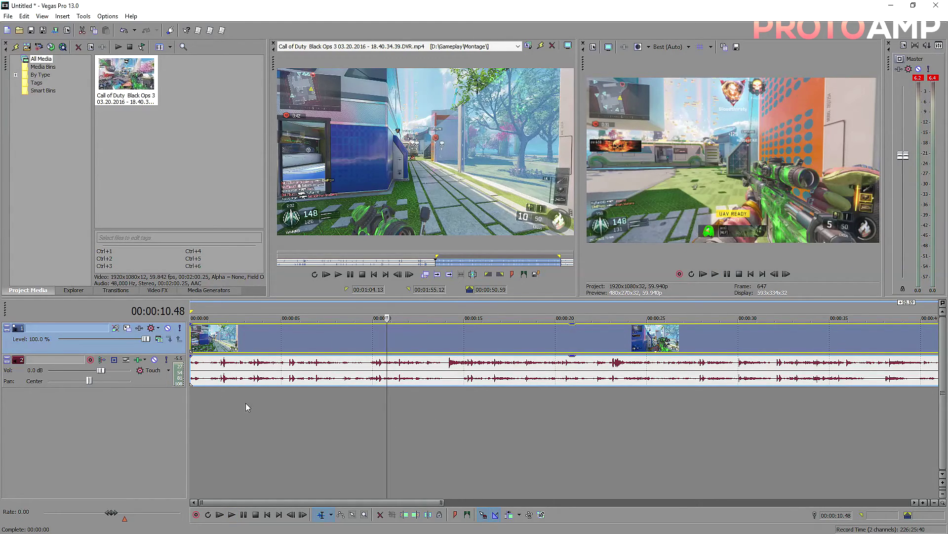
# Step: Insert Sony Checkerboard generated media on a new video track and return to Project Media
pyautogui.rightClick(170, 348)
pyautogui.click(208, 370)
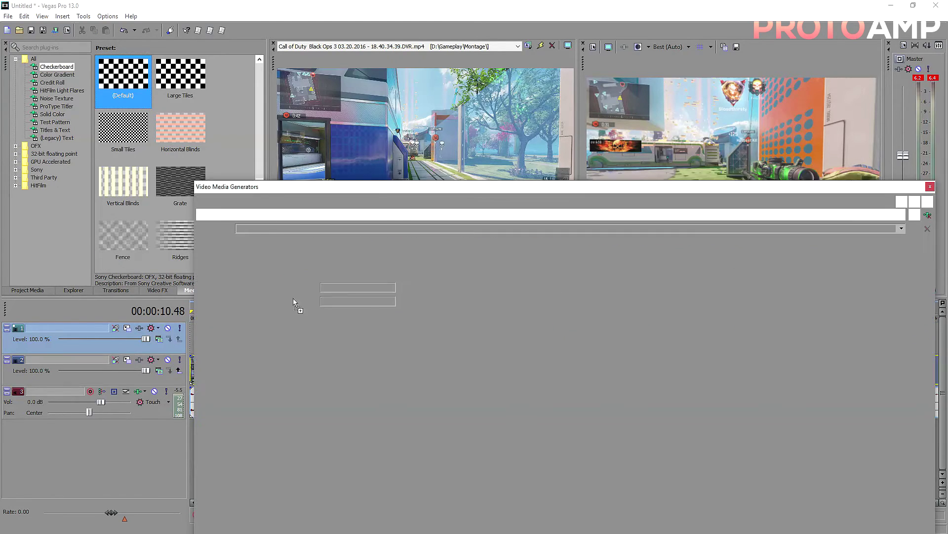
pyautogui.click(930, 187)
pyautogui.click(34, 290)
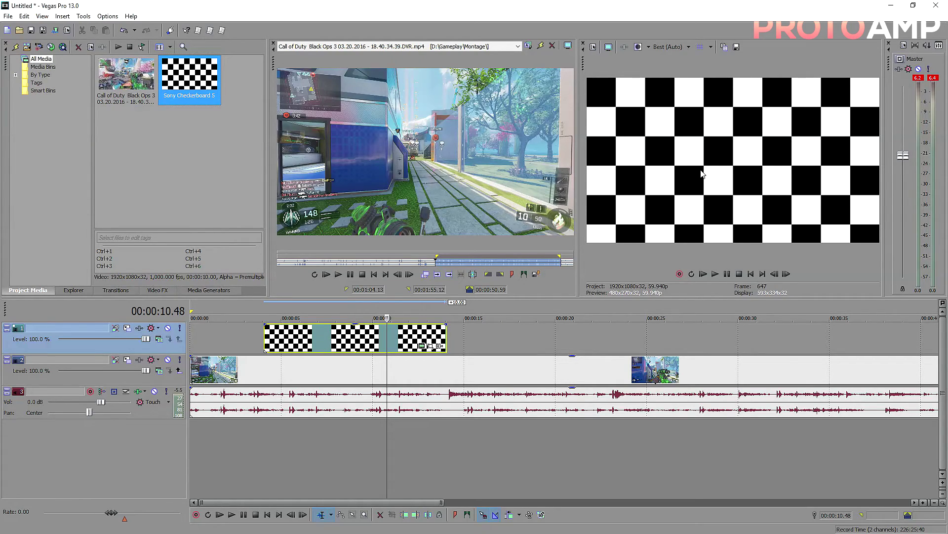
# Step: Undo the track move and remove the checkerboard from the timeline, leaving only gameplay tracks
pyautogui.moveTo(148, 348); pyautogui.dragTo(148, 382)
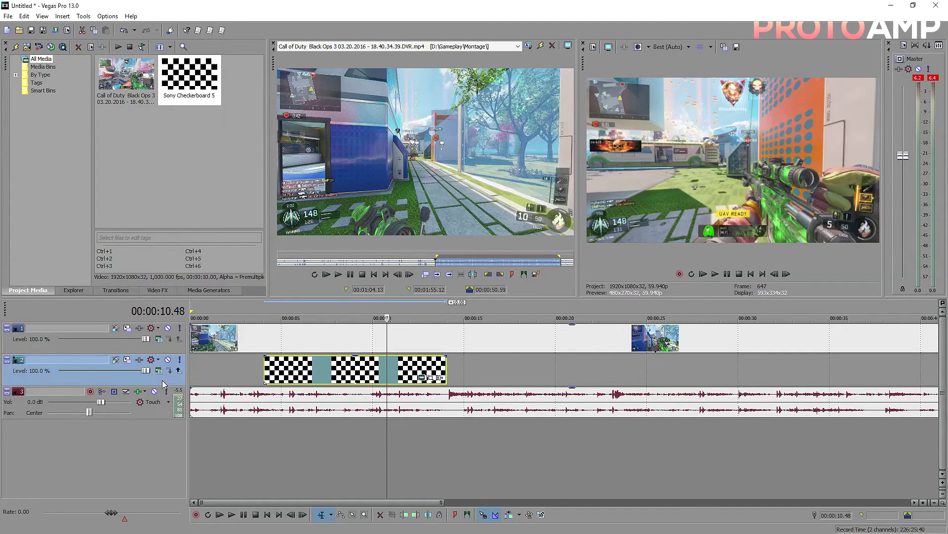
pyautogui.hotkey('ctrl', 'z')
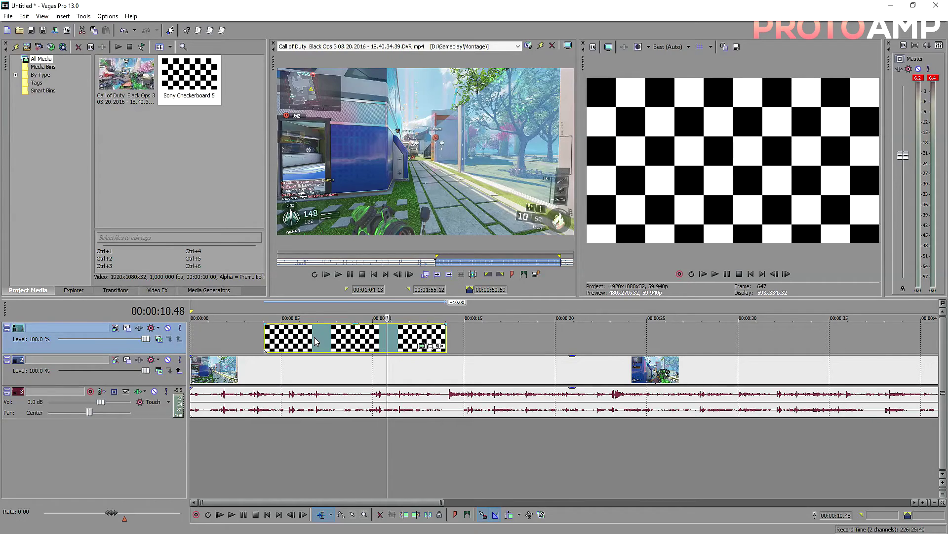
pyautogui.click(315, 340)
pyautogui.hotkey('ctrl', 'z')
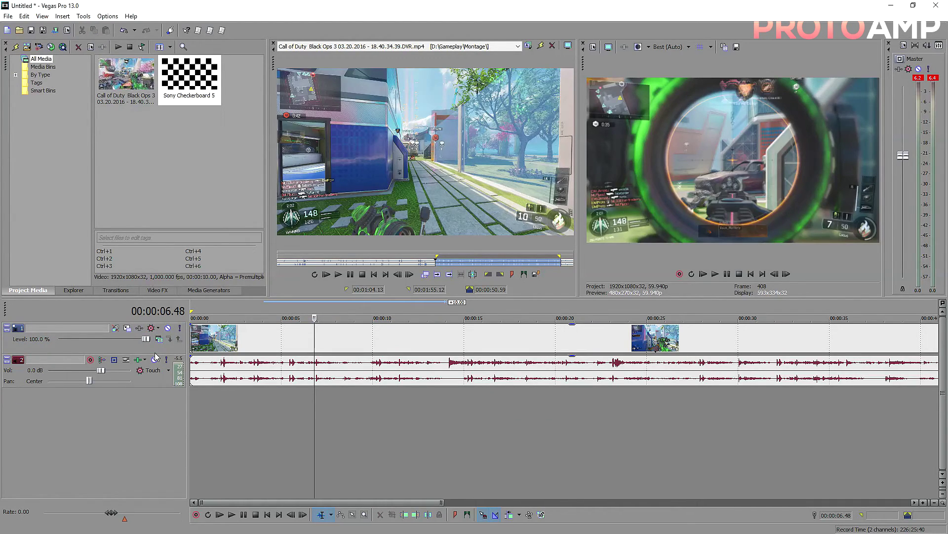
# Step: Insert an empty video track at the top and an empty audio track above the gameplay video
pyautogui.rightClick(168, 349)
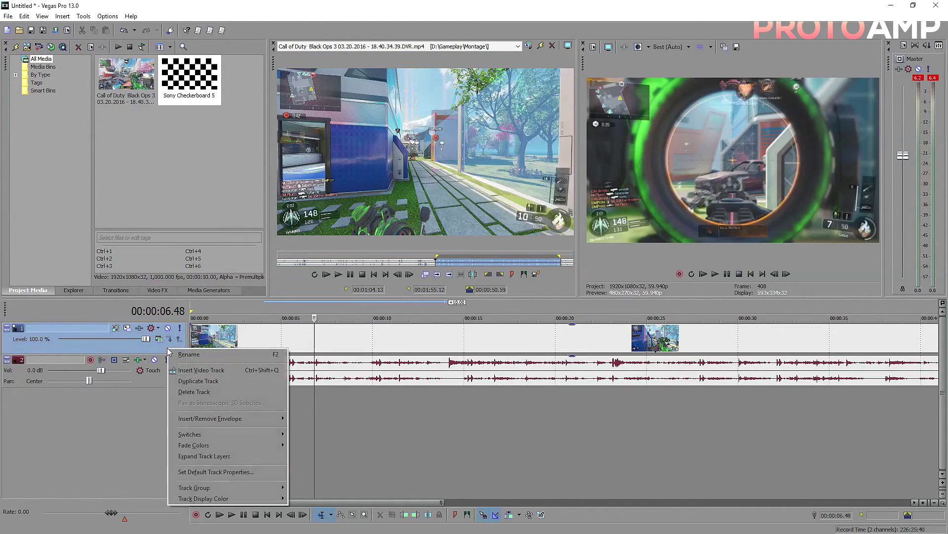
pyautogui.click(187, 371)
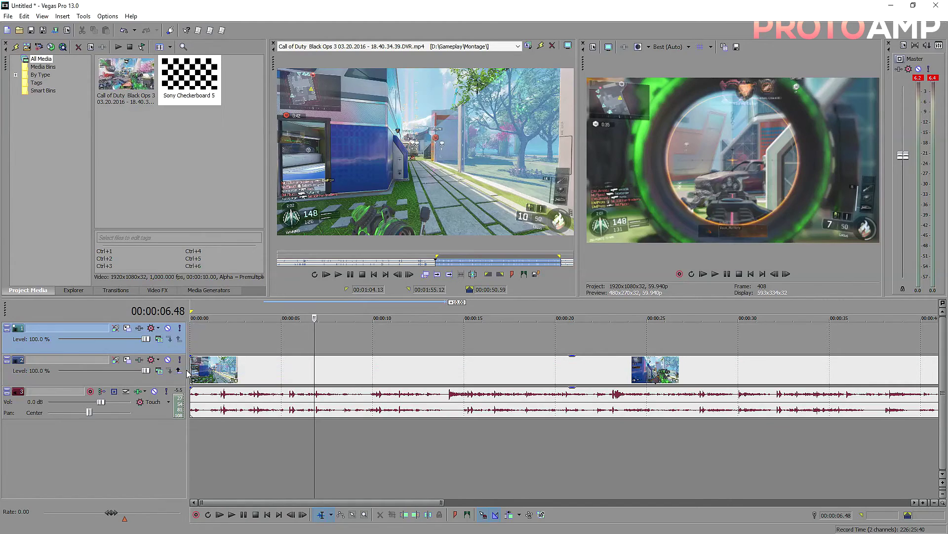
pyautogui.click(155, 413)
pyautogui.rightClick(155, 413)
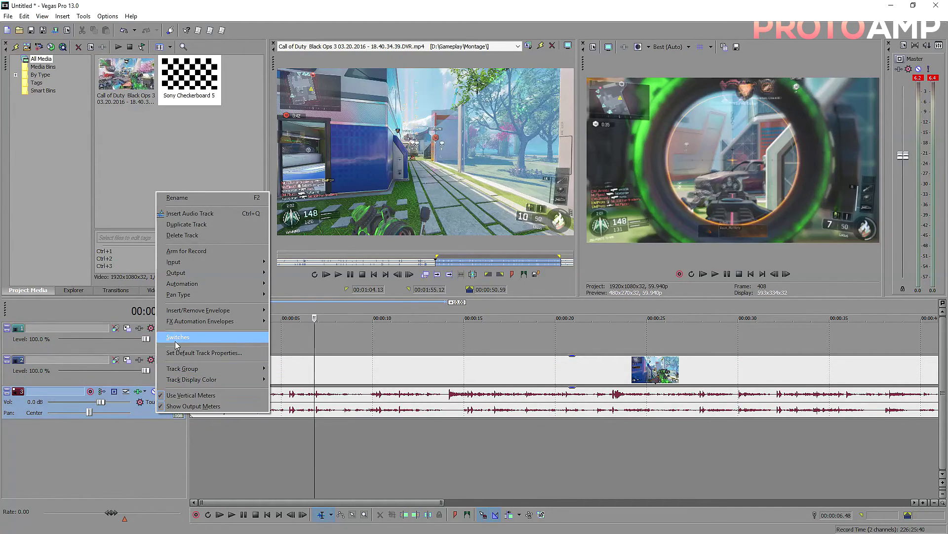
pyautogui.click(183, 213)
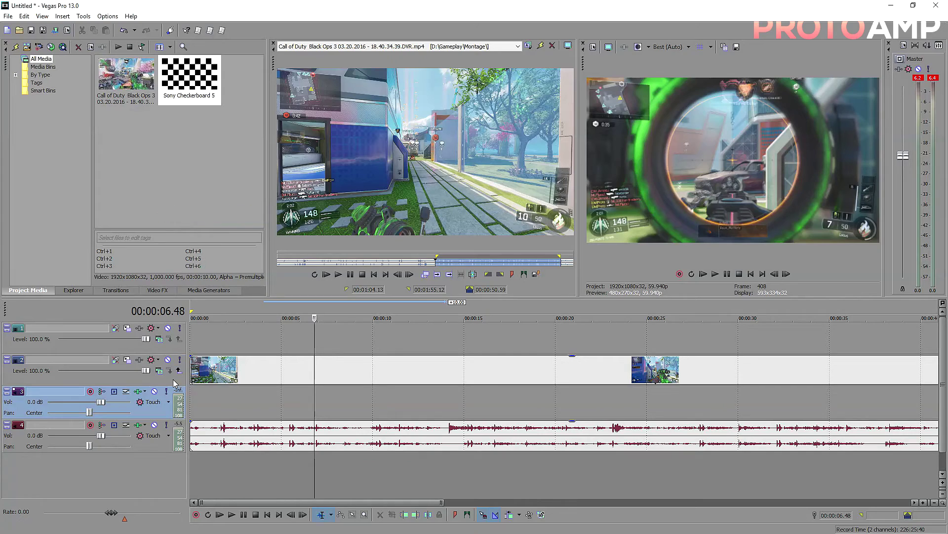
pyautogui.moveTo(166, 414); pyautogui.dragTo(169, 349)
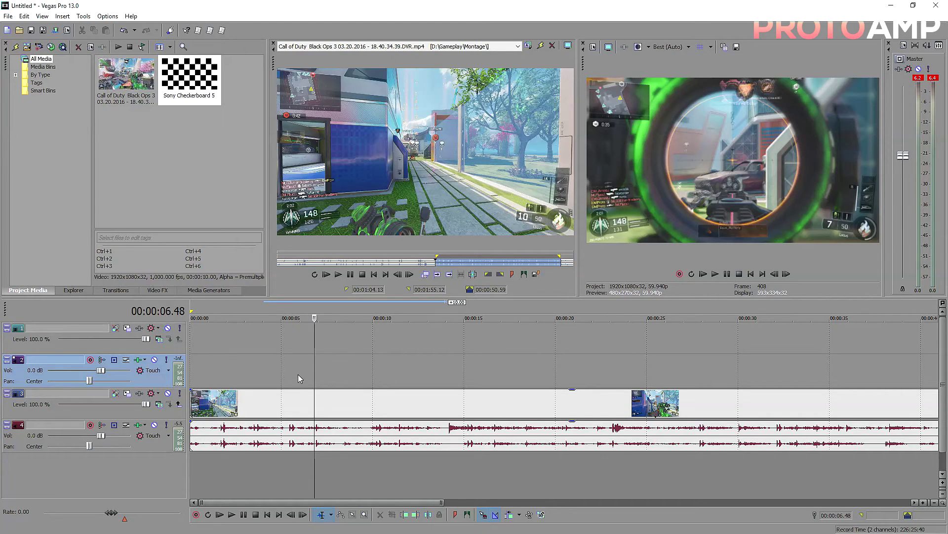
pyautogui.scroll(10, 306, 374)
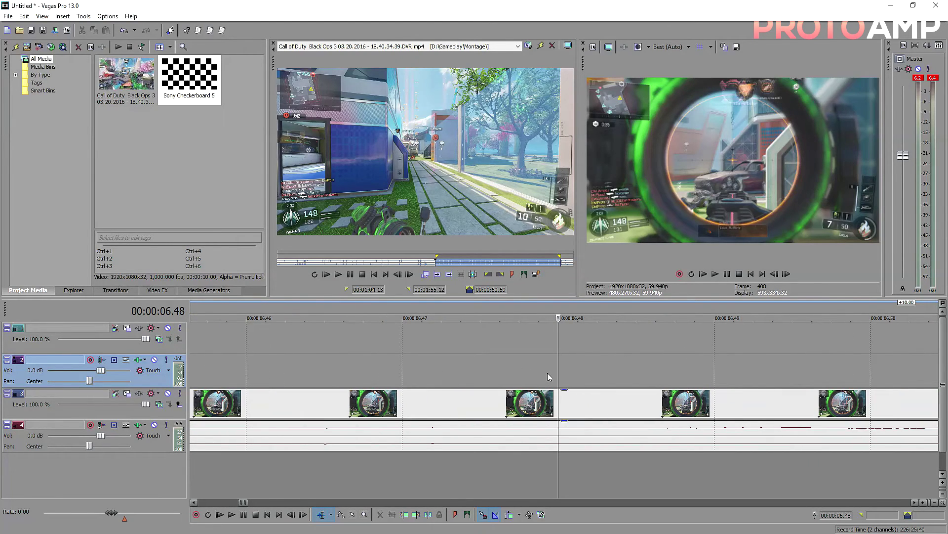
pyautogui.press('Right')
pyautogui.press('Right')
pyautogui.press('Right')
pyautogui.press('Right')
pyautogui.press('Right')
pyautogui.press('Right')
pyautogui.press('Right')
pyautogui.press('Right')
pyautogui.press('Right')
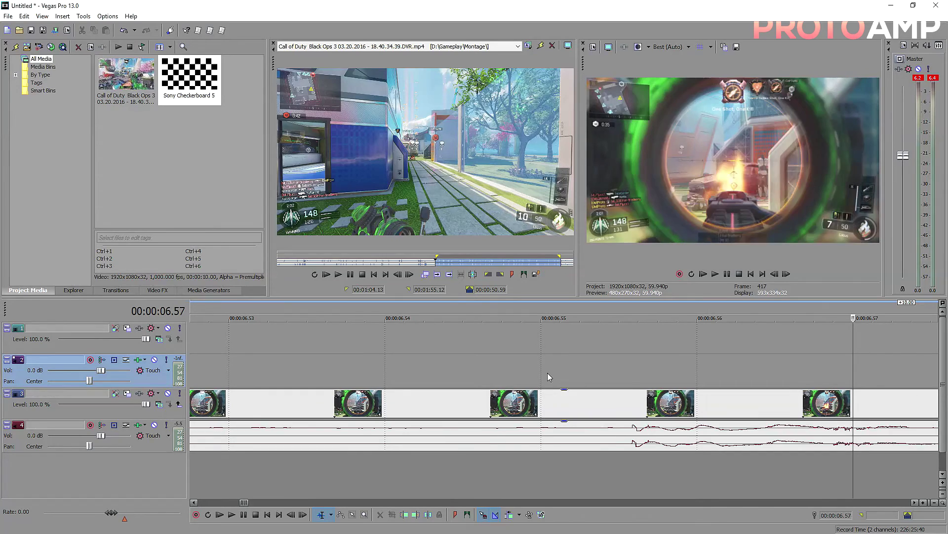
pyautogui.press('Right')
pyautogui.press('Right')
pyautogui.press('Right')
pyautogui.press('Right')
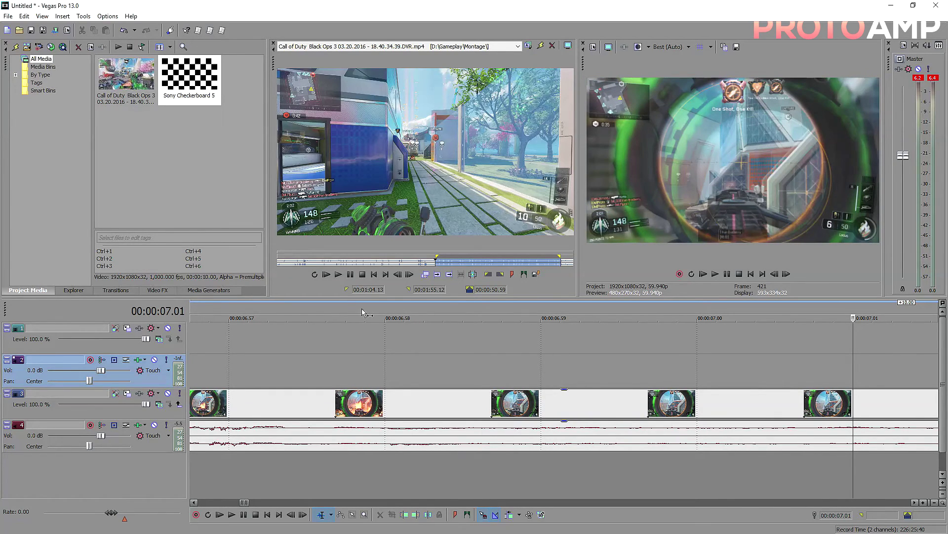
pyautogui.press('Left')
pyautogui.press('Left')
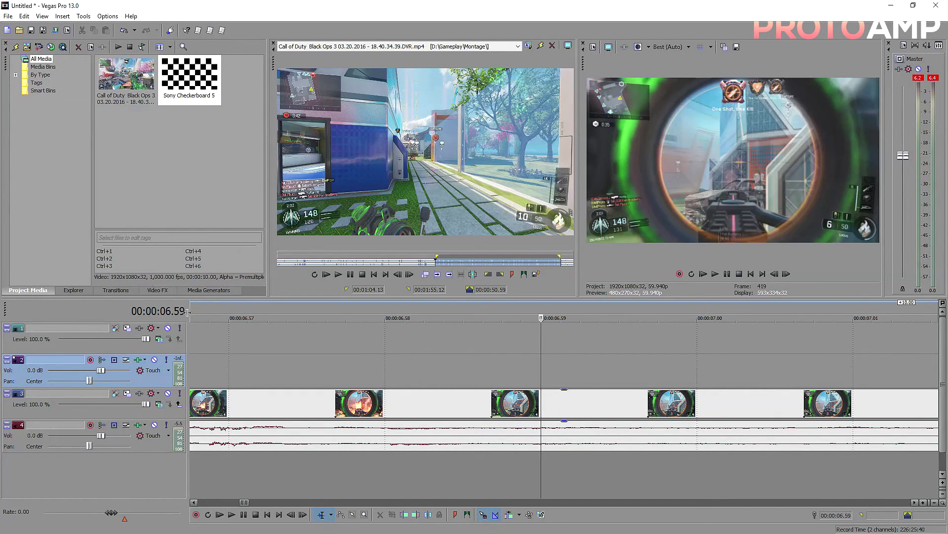
pyautogui.press('Right')
pyautogui.press('Right')
pyautogui.scroll(-10, 505, 367)
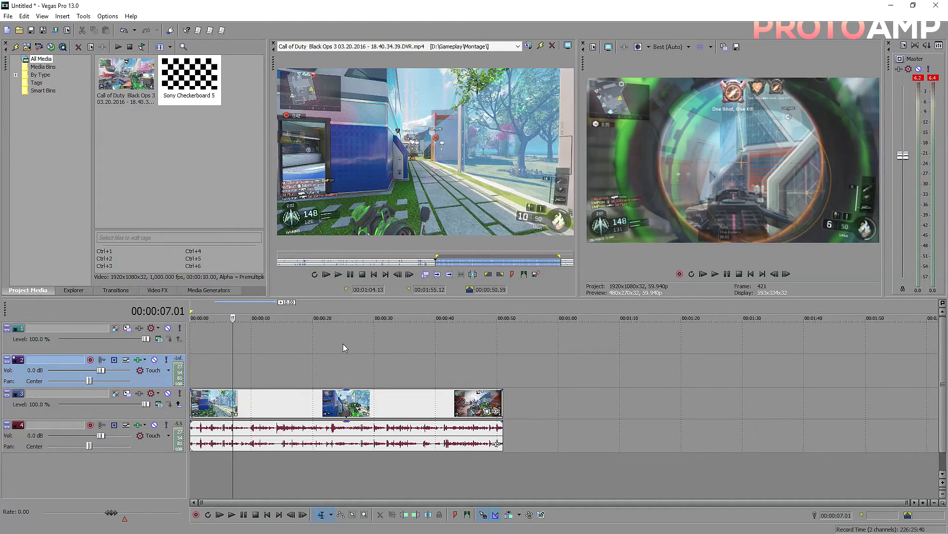
pyautogui.scroll(4, 354, 350)
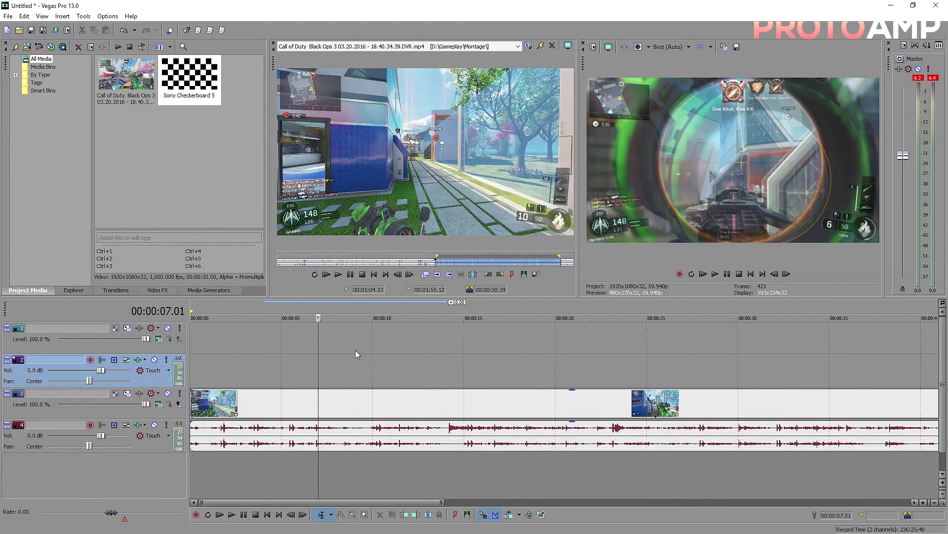
pyautogui.scroll(-4, 355, 349)
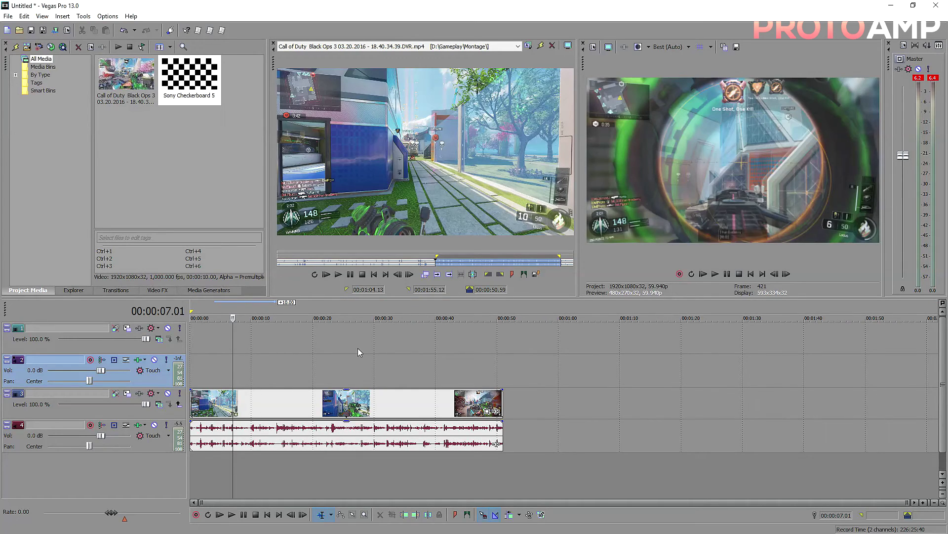
pyautogui.moveTo(333, 347)
pyautogui.mouseDown()
pyautogui.moveTo(410, 354)
pyautogui.moveTo(420, 330)
pyautogui.moveTo(415, 340)
pyautogui.moveTo(341, 347)
pyautogui.mouseUp()
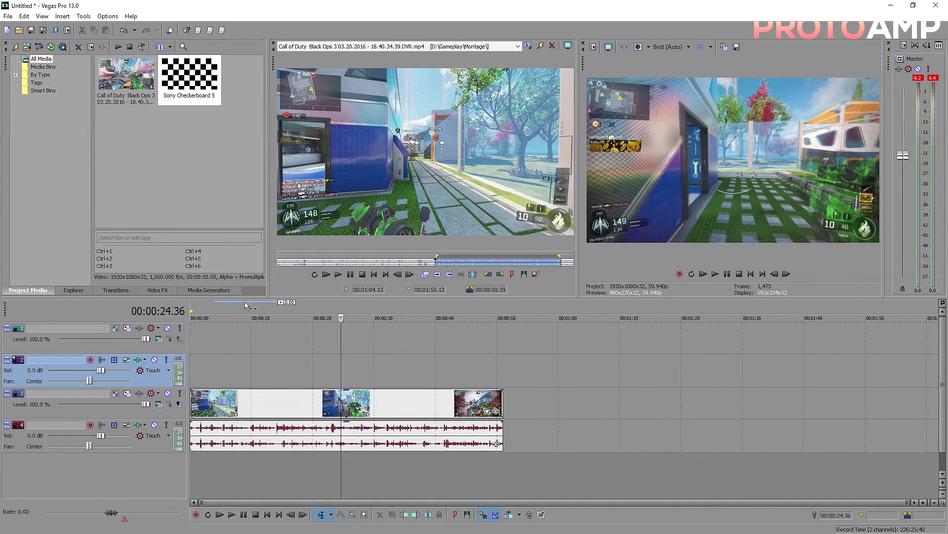
pyautogui.moveTo(226, 310); pyautogui.dragTo(442, 316)
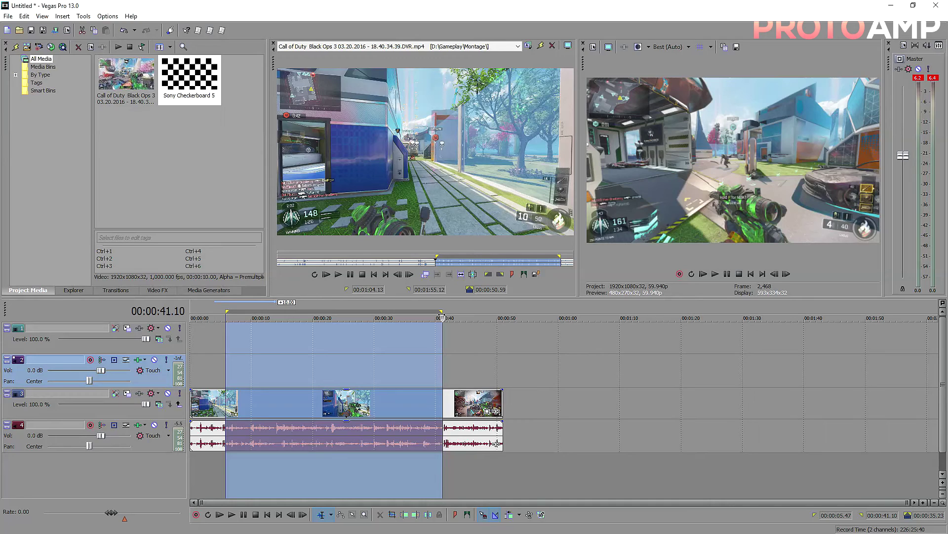
pyautogui.moveTo(442, 317); pyautogui.dragTo(503, 311)
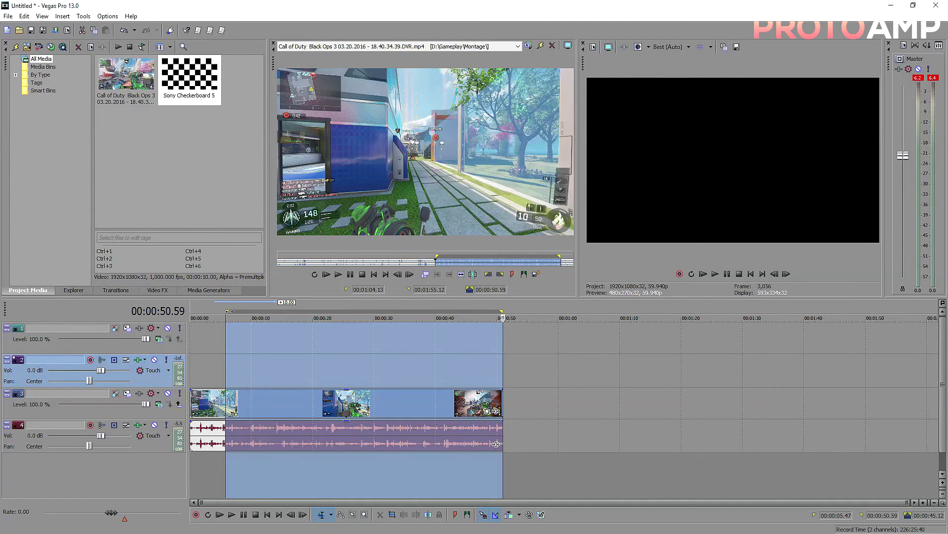
pyautogui.moveTo(226, 312); pyautogui.dragTo(189, 317)
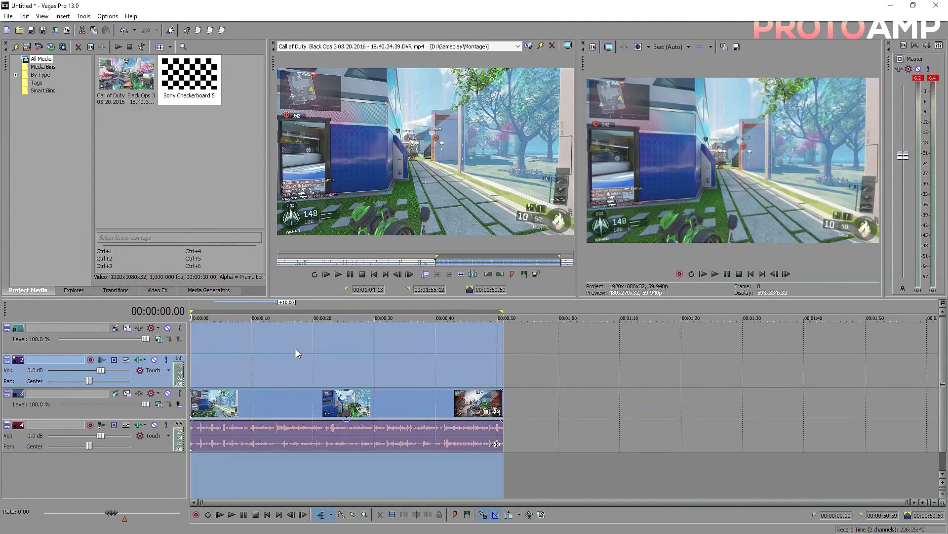
pyautogui.click(288, 378)
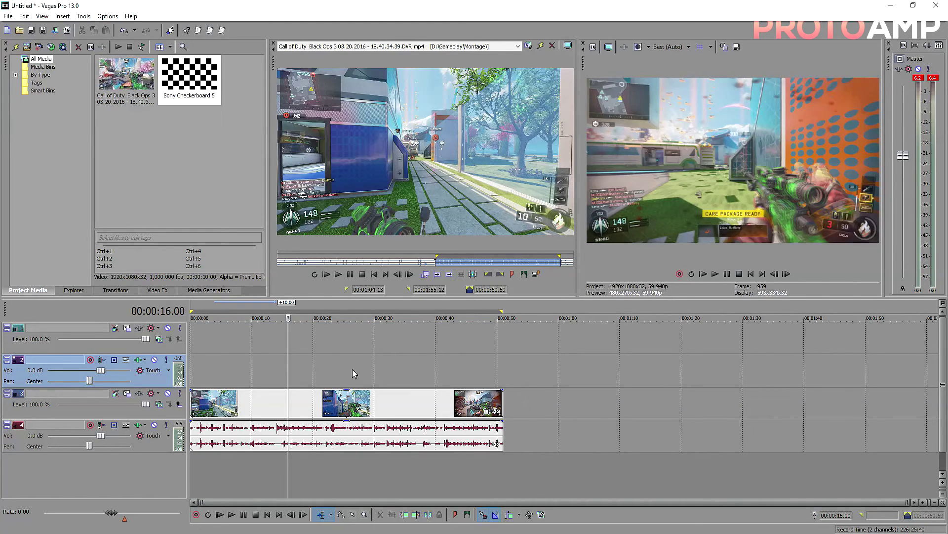
# Step: Enable Disable resample in the track 3 gameplay event's properties, keeping playback rate 1.000
pyautogui.scroll(3, 334, 373)
pyautogui.scroll(2, 334, 374)
pyautogui.press('Right')
pyautogui.press('Right')
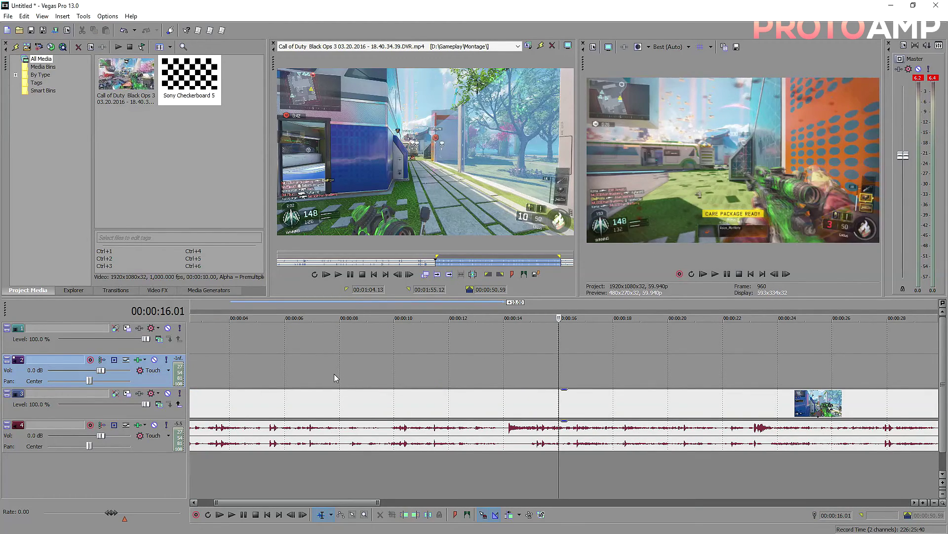
pyautogui.press('Right')
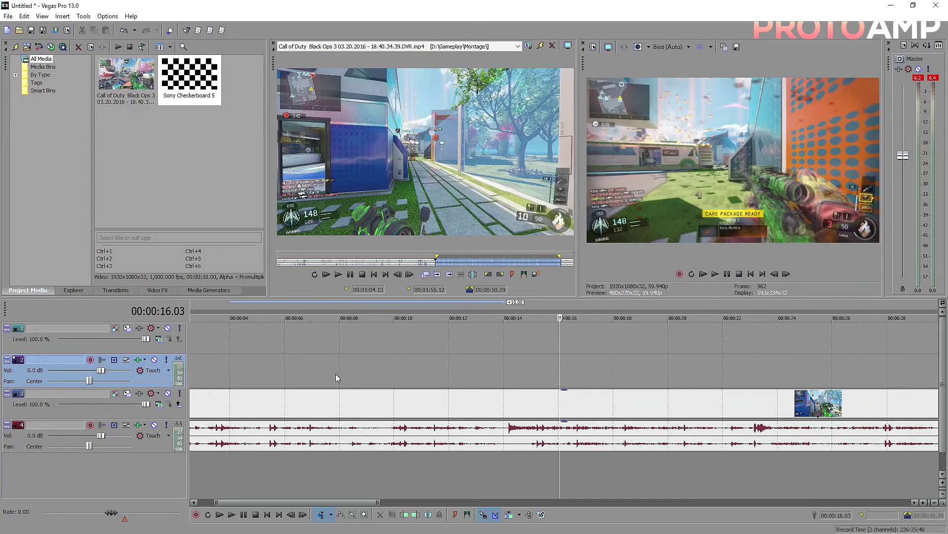
pyautogui.rightClick(581, 401)
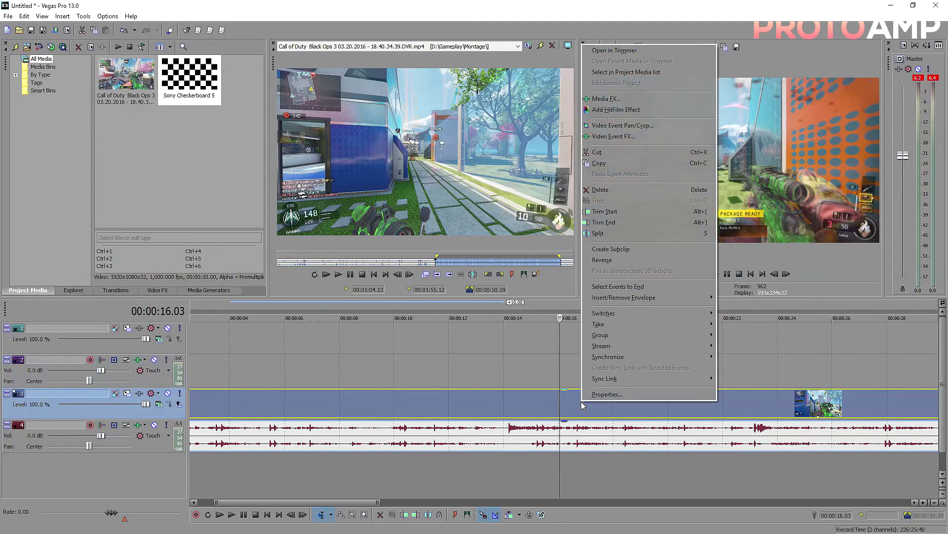
pyautogui.click(588, 396)
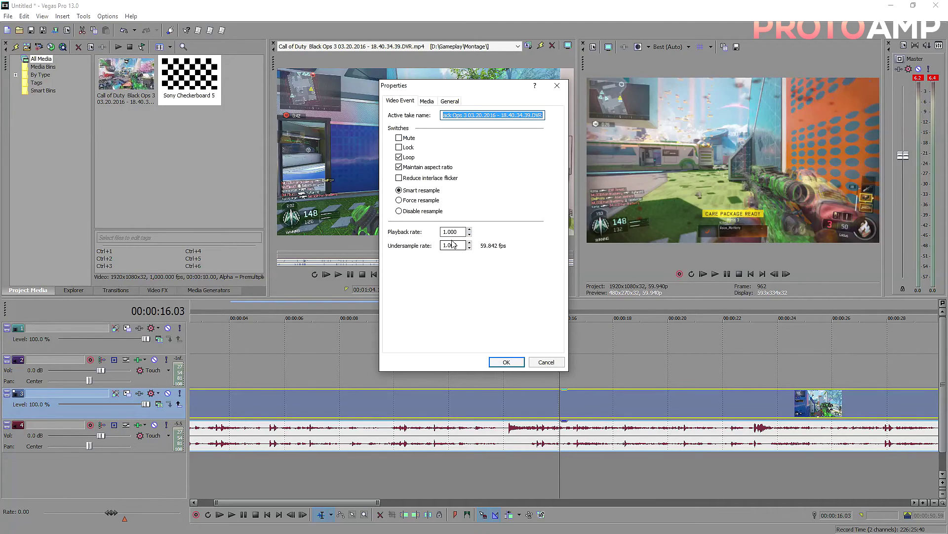
pyautogui.click(413, 212)
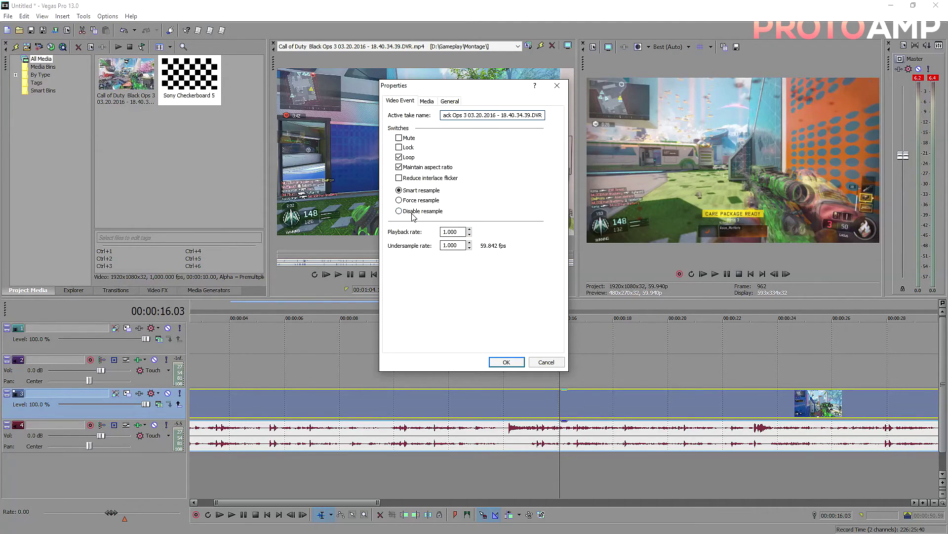
pyautogui.click(506, 362)
pyautogui.press('Left')
pyautogui.press('Left')
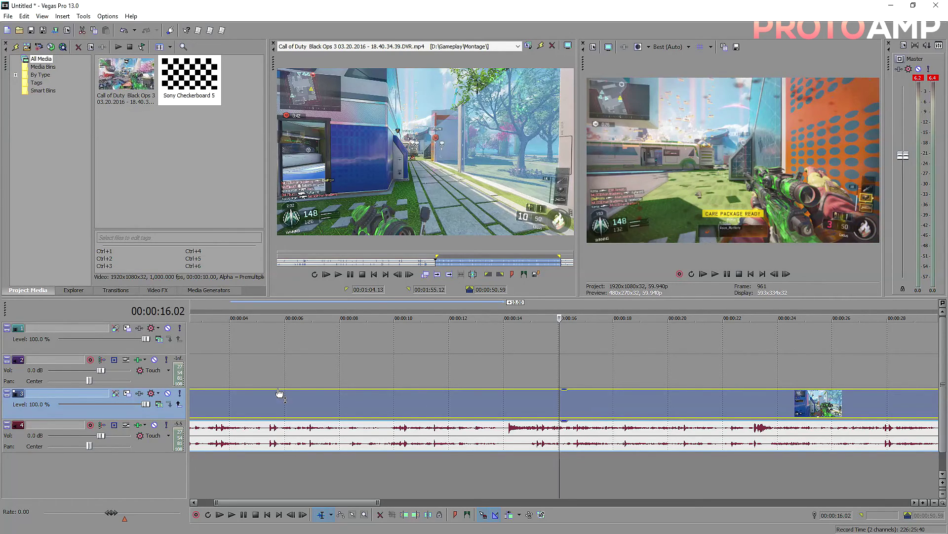
# Step: Try track 3's Level slider and compositing mode list without changing the mode
pyautogui.moveTo(146, 404)
pyautogui.mouseDown()
pyautogui.moveTo(88, 406)
pyautogui.moveTo(159, 406)
pyautogui.mouseUp()
pyautogui.click(159, 405)
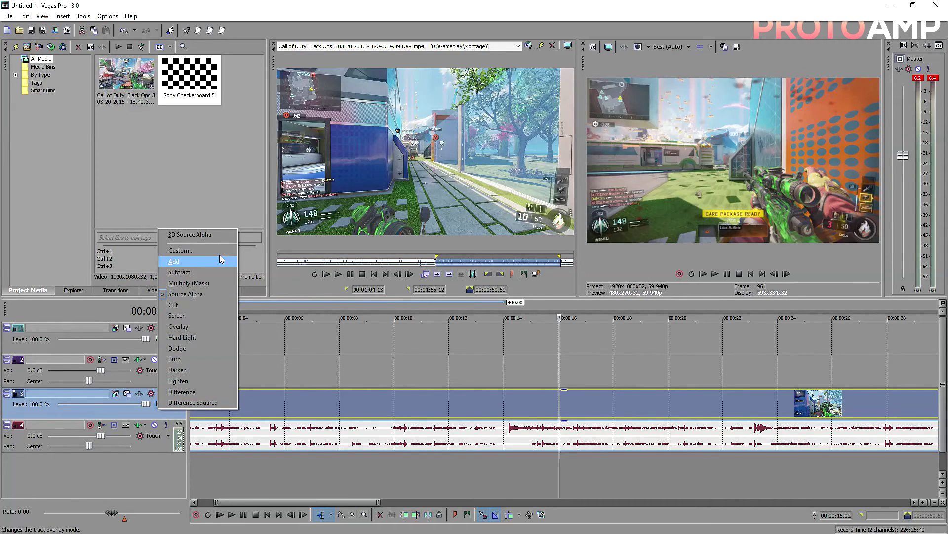
pyautogui.click(153, 418)
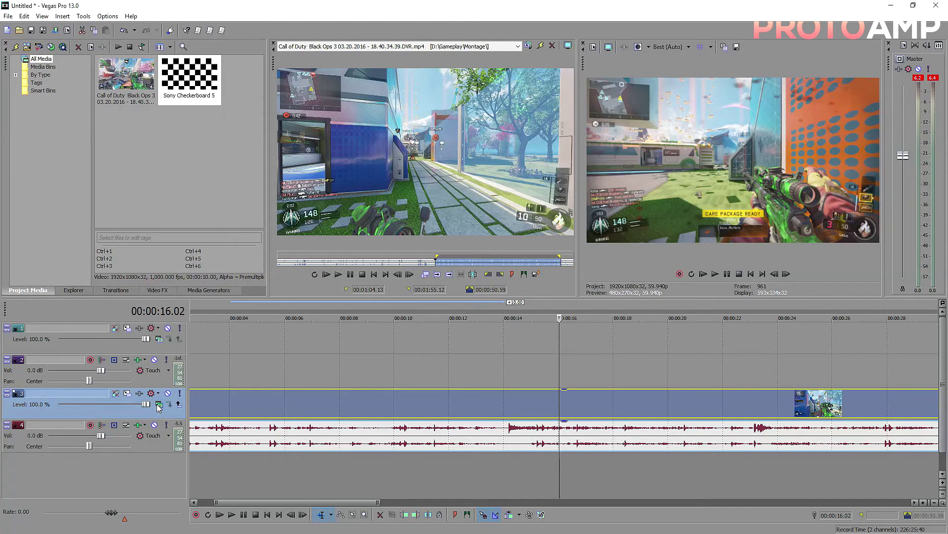
# Step: Mute and unmute track 3 at the project start, then toggle its Solo on and off
pyautogui.click(168, 394)
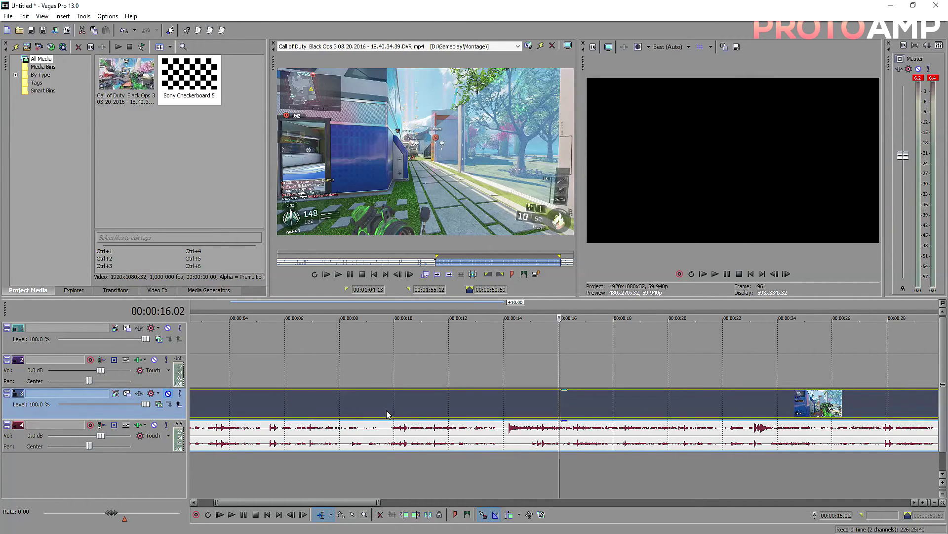
pyautogui.scroll(-5, 418, 404)
pyautogui.click(198, 404)
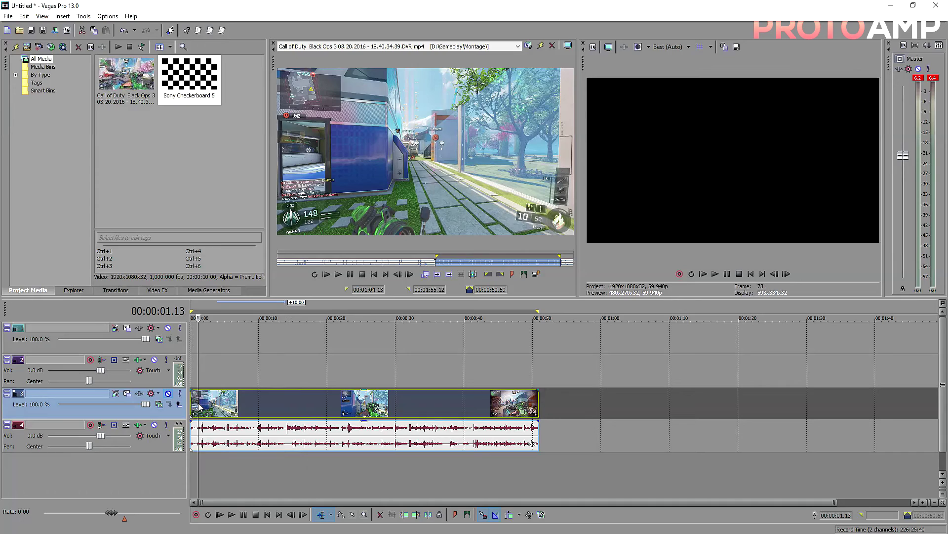
pyautogui.click(191, 404)
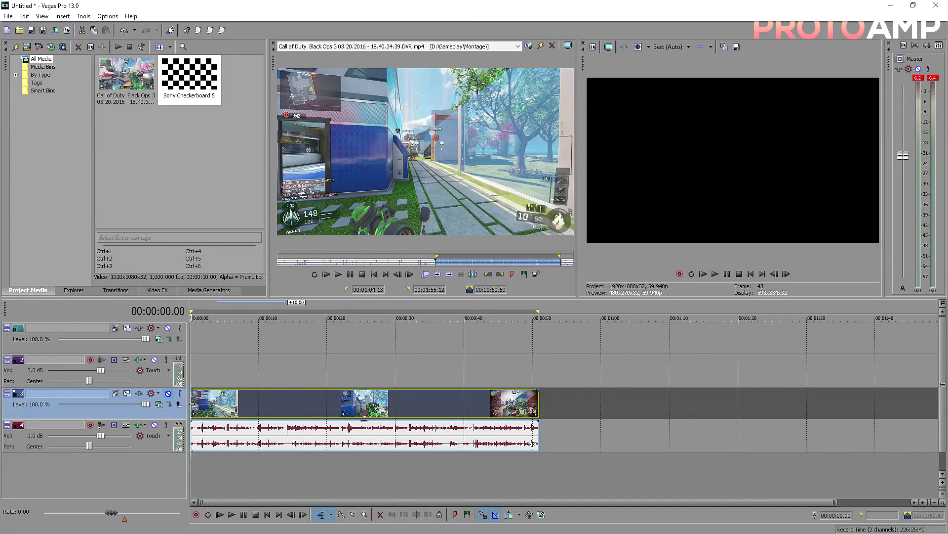
pyautogui.click(168, 394)
pyautogui.click(180, 394)
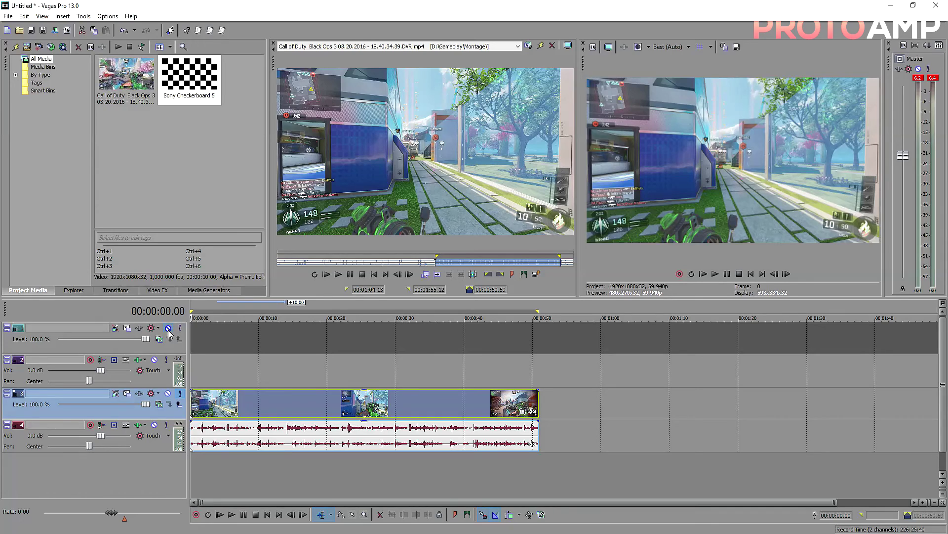
pyautogui.click(180, 394)
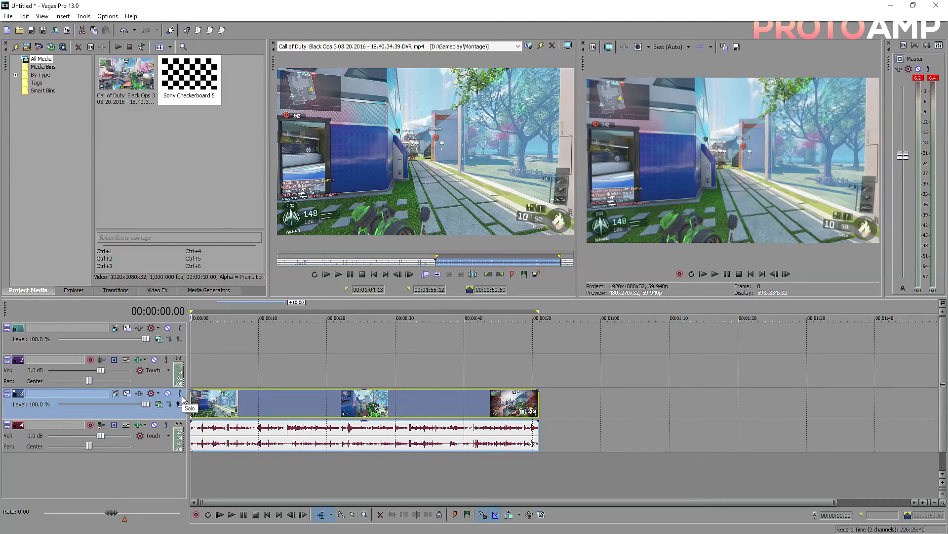
# Step: Add Sony Add Noise to track 3's FX, adjust the noise level, and close the FX window
pyautogui.click(140, 394)
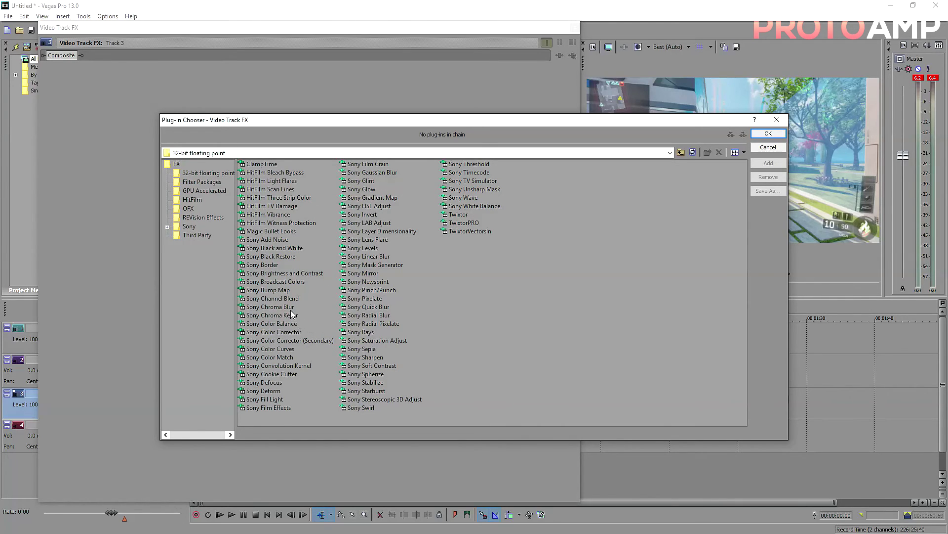
pyautogui.click(266, 239)
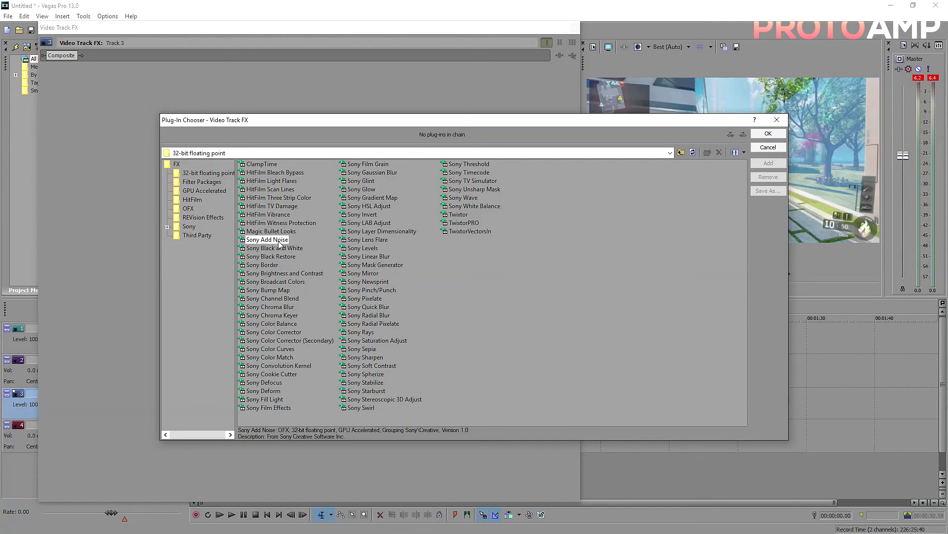
pyautogui.click(768, 163)
pyautogui.click(765, 134)
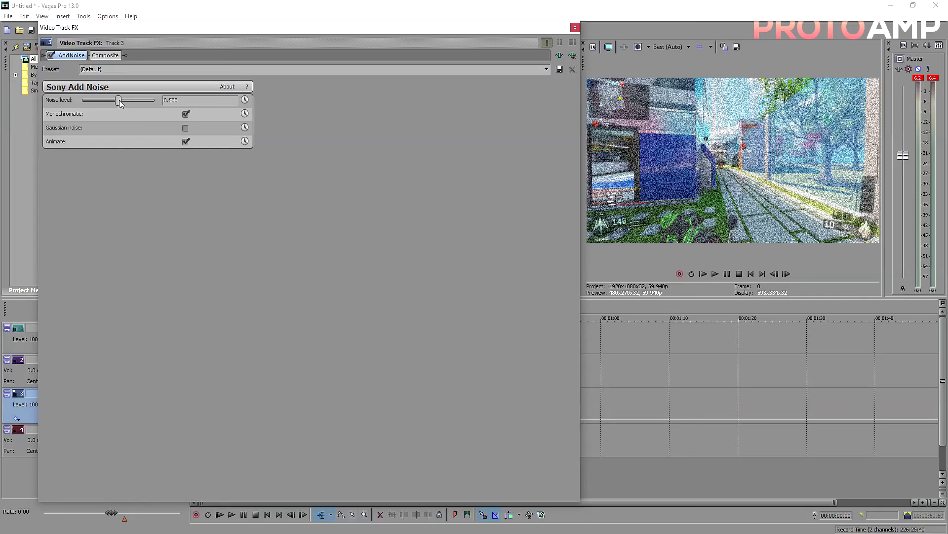
pyautogui.moveTo(120, 100); pyautogui.dragTo(141, 103)
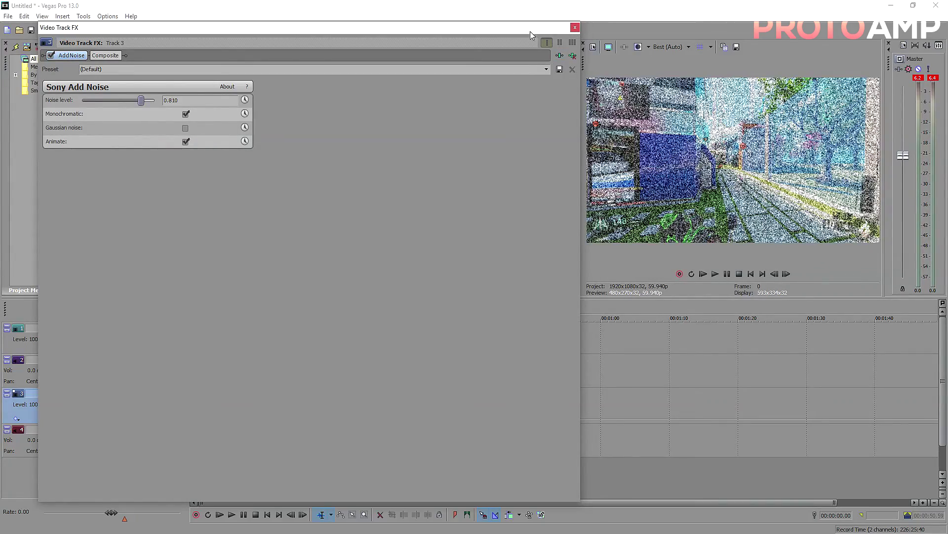
pyautogui.click(571, 56)
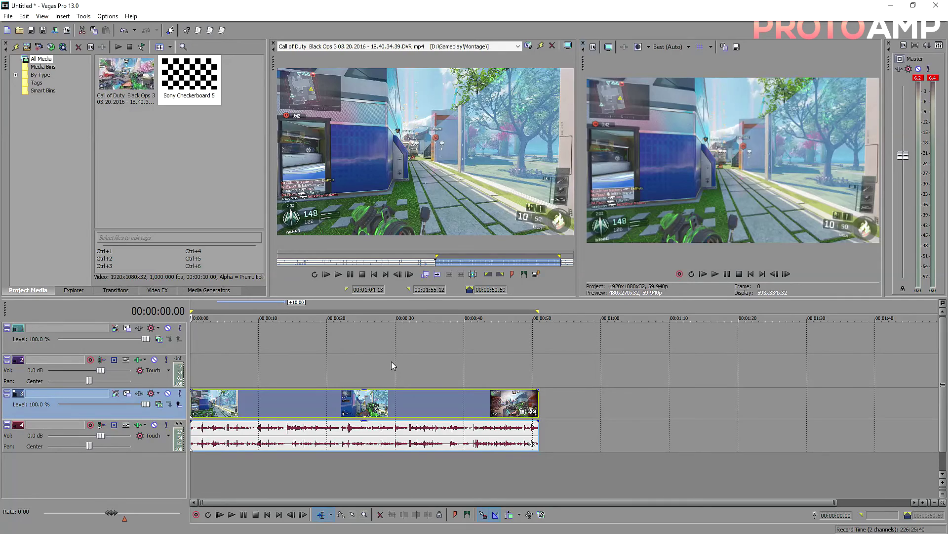
pyautogui.click(154, 447)
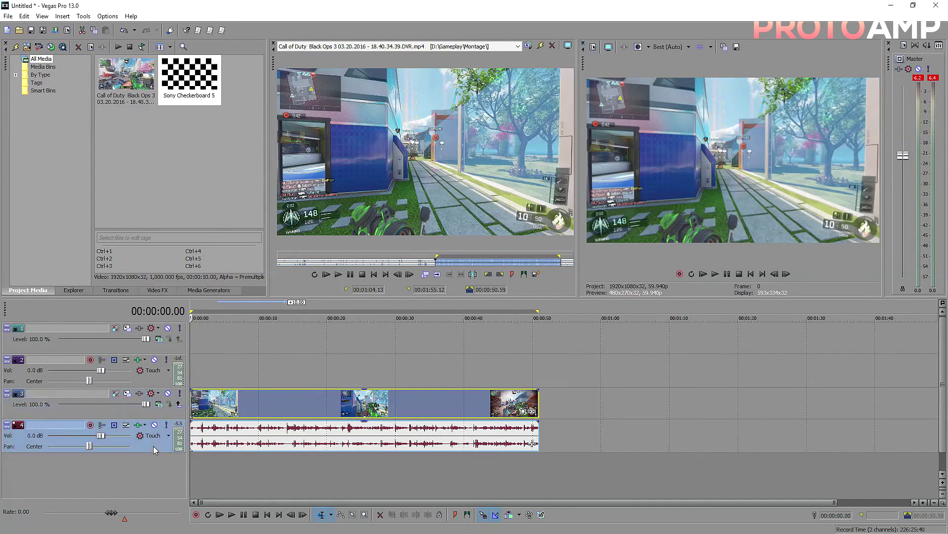
pyautogui.moveTo(102, 436); pyautogui.dragTo(130, 438)
pyautogui.doubleClick(33, 436)
pyautogui.write('0')
pyautogui.press('Return')
pyautogui.moveTo(88, 447); pyautogui.dragTo(124, 447)
pyautogui.doubleClick(123, 447)
# Step: Add the 1k Subscriber Announcement Giveaway video from the Explorer tab, then return to Project Media
pyautogui.click(74, 291)
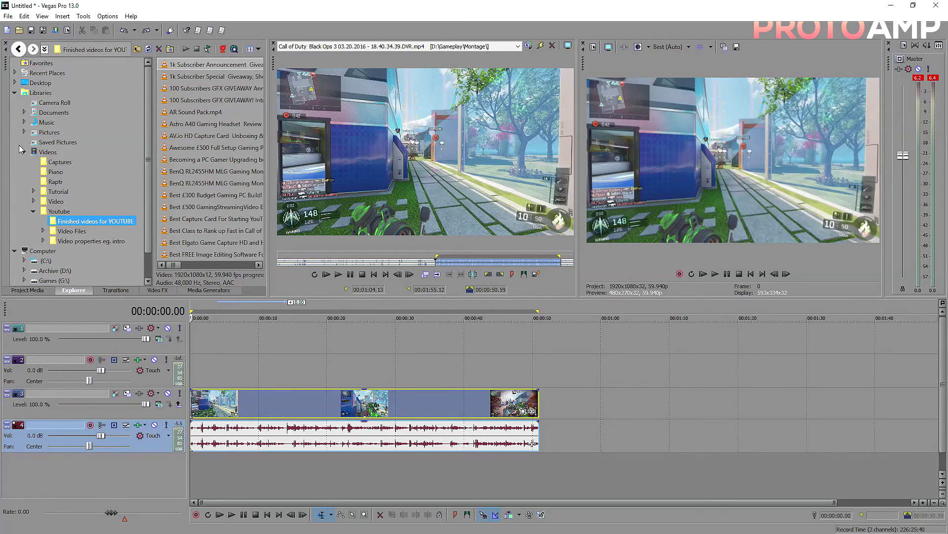
pyautogui.doubleClick(192, 65)
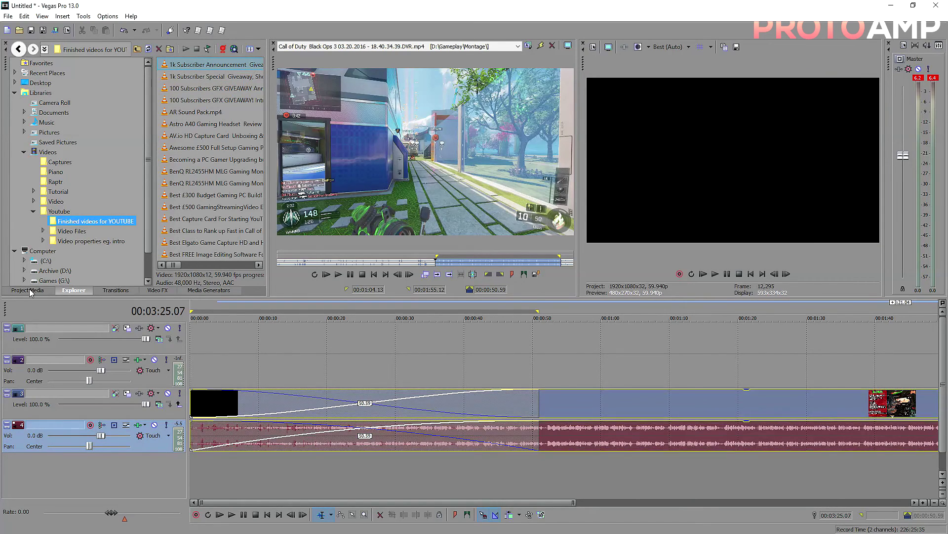
pyautogui.click(28, 291)
# Step: Scrub through the announcement event and delete it from the timeline
pyautogui.click(600, 414)
pyautogui.scroll(-3, 649, 410)
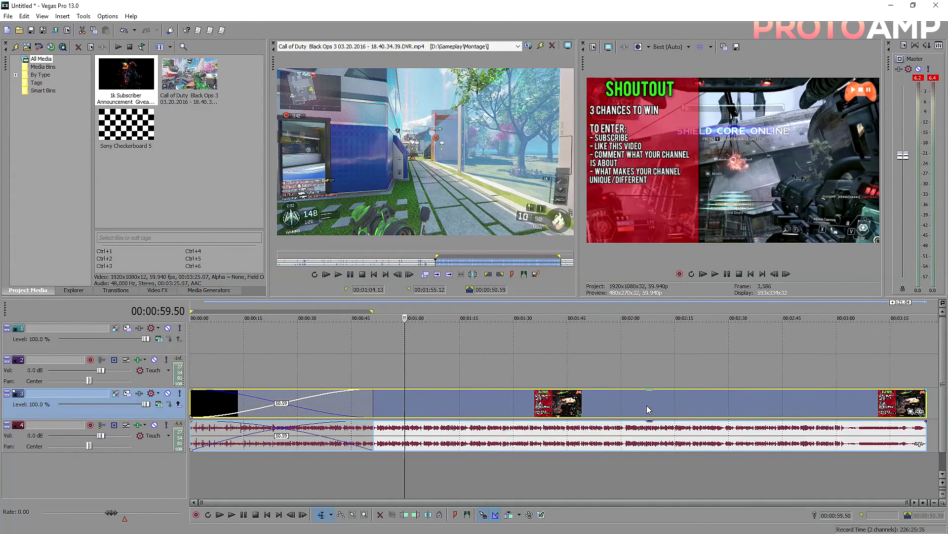
pyautogui.click(536, 405)
pyautogui.click(585, 404)
pyautogui.click(665, 403)
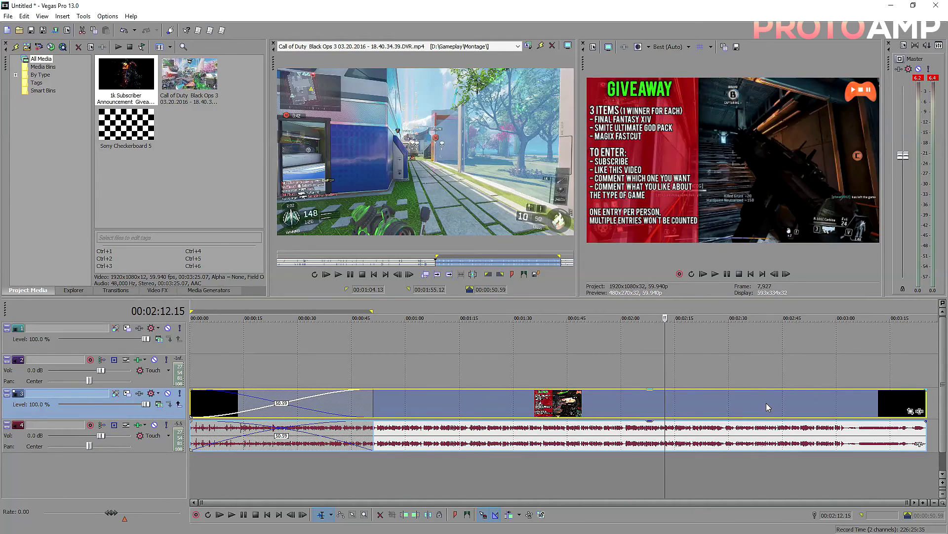
pyautogui.click(766, 407)
pyautogui.click(800, 406)
pyautogui.click(728, 413)
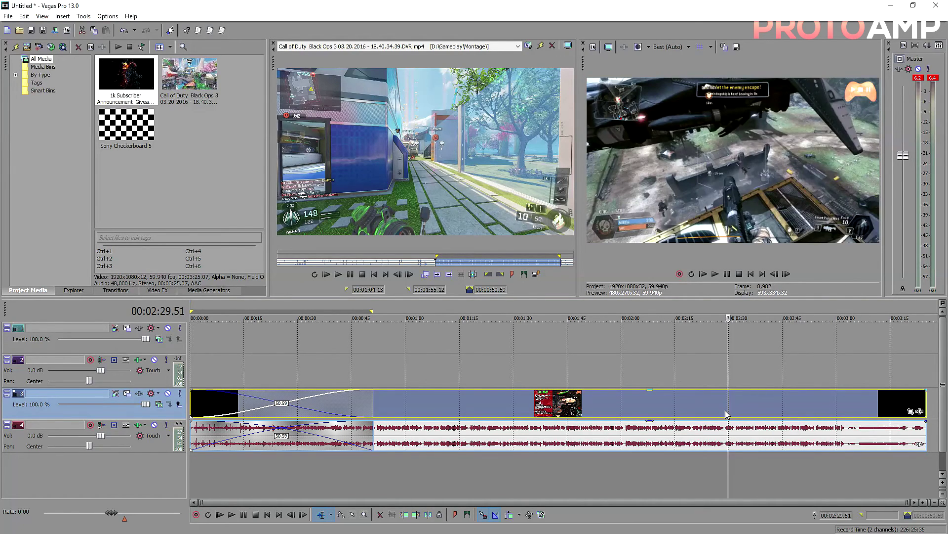
pyautogui.press('Delete')
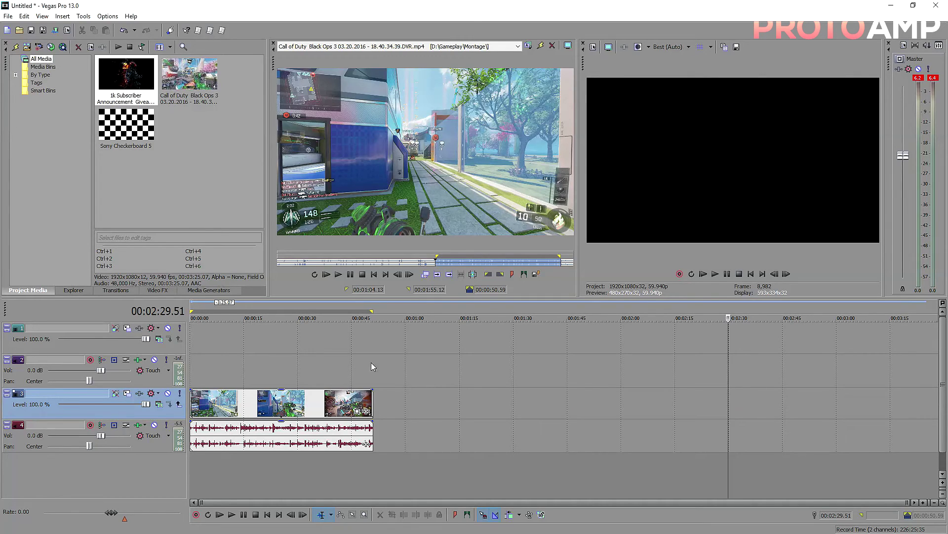
# Step: Place a default Titles & Text event on the top track near 15 s
pyautogui.click(218, 289)
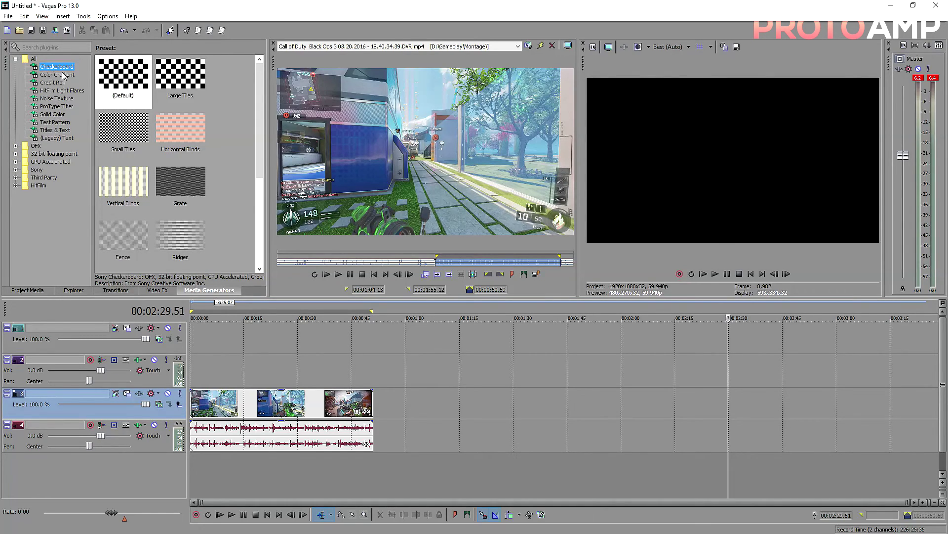
pyautogui.click(54, 130)
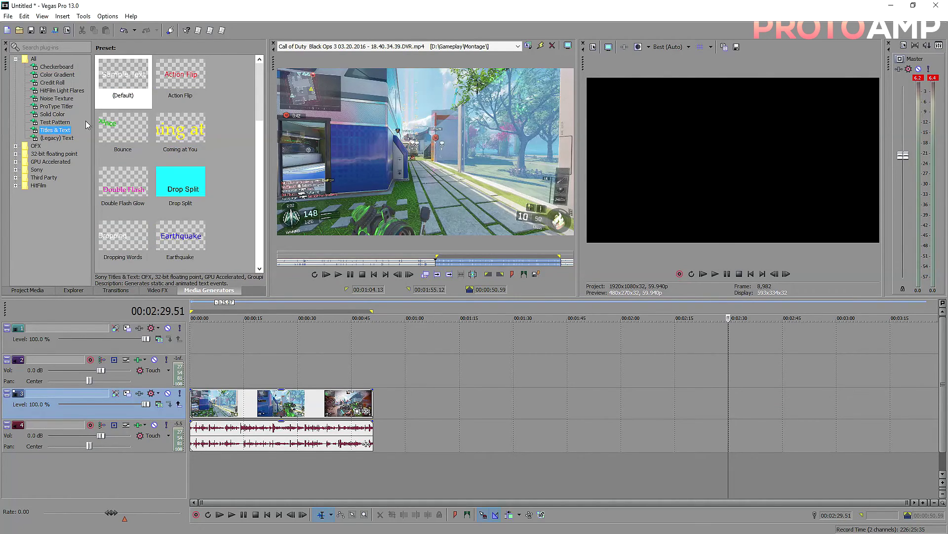
pyautogui.moveTo(125, 98); pyautogui.dragTo(244, 347)
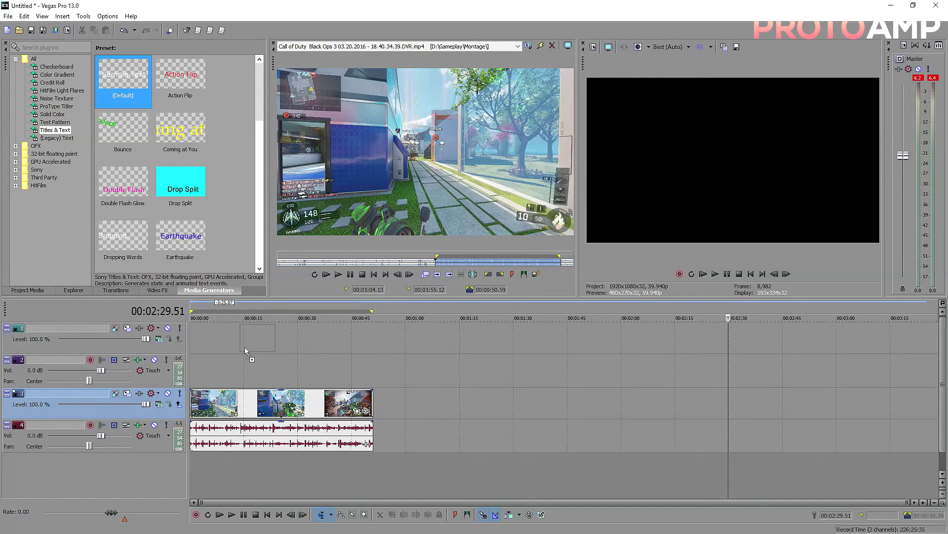
# Step: Replace the title text with 'Sample' in the Bebas font
pyautogui.hotkey('ctrl', 'a')
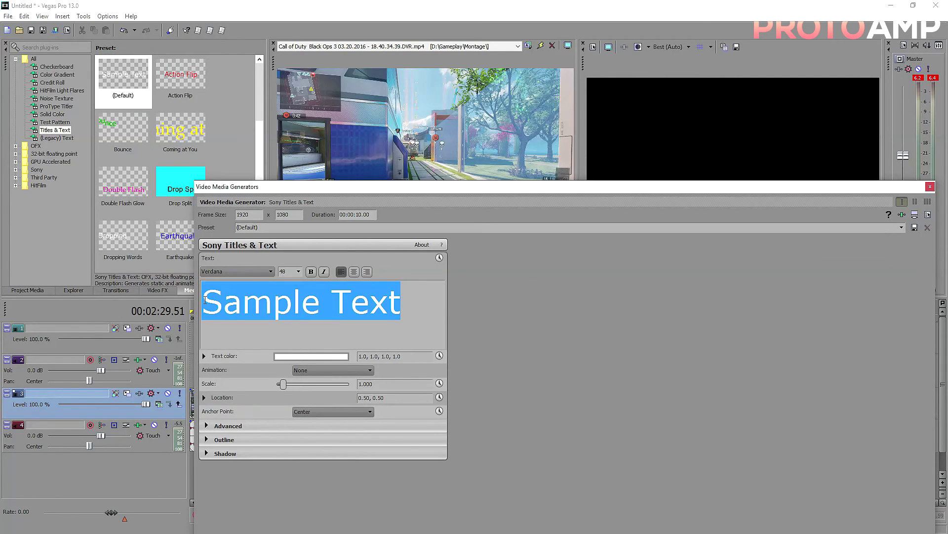
pyautogui.write('Sample')
pyautogui.hotkey('ctrl', 'a')
pyautogui.click(271, 271)
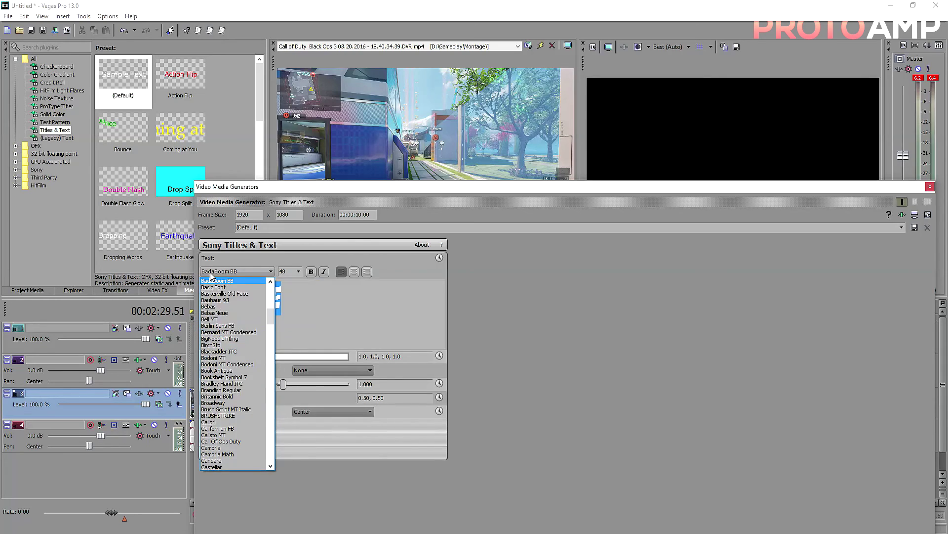
pyautogui.click(212, 280)
# Step: Give the title a black outline and close the title generator
pyautogui.moveTo(413, 186); pyautogui.dragTo(399, 225)
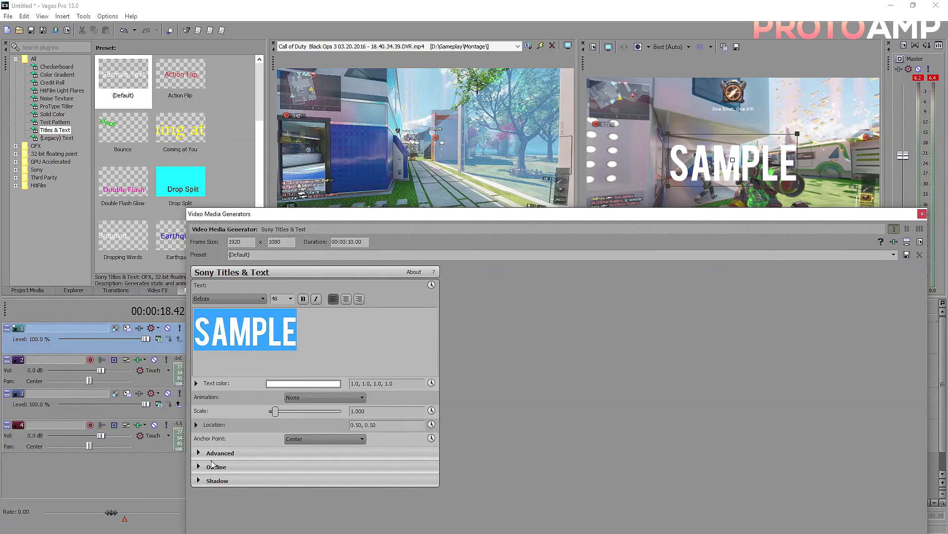
pyautogui.click(210, 478)
pyautogui.click(204, 321)
pyautogui.click(204, 319)
pyautogui.click(281, 345)
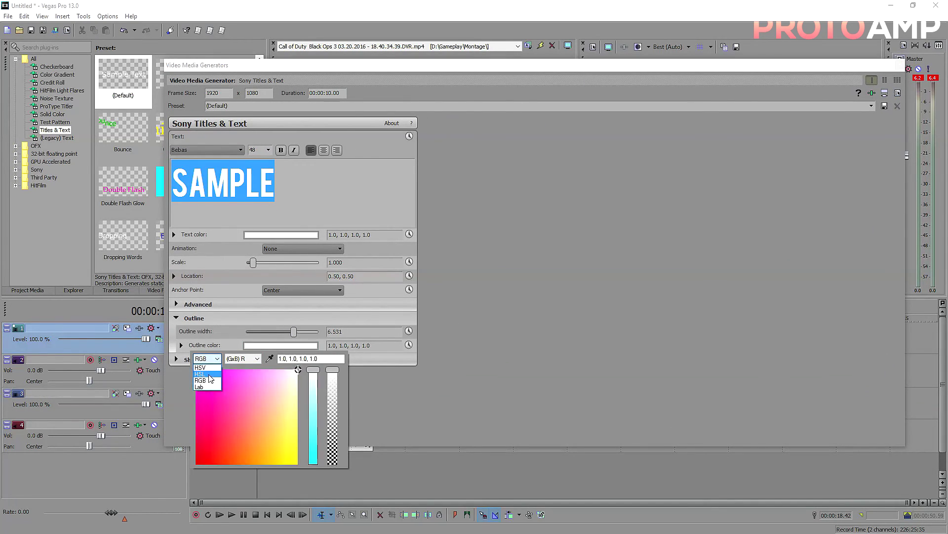
pyautogui.click(222, 514)
pyautogui.moveTo(586, 68); pyautogui.dragTo(465, 119)
pyautogui.click(874, 124)
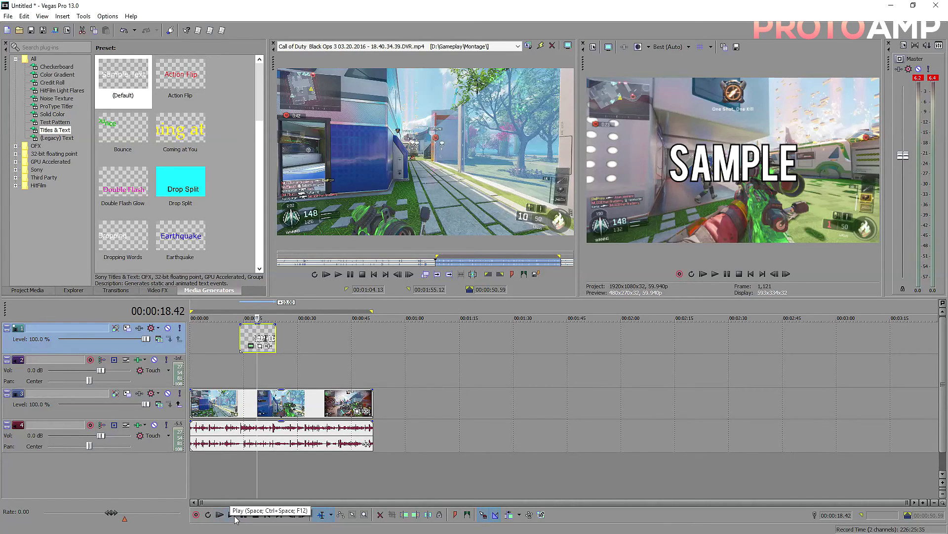
# Step: Return to normal editing mode, delete the SAMPLE title track, and select the empty audio track
pyautogui.click(331, 514)
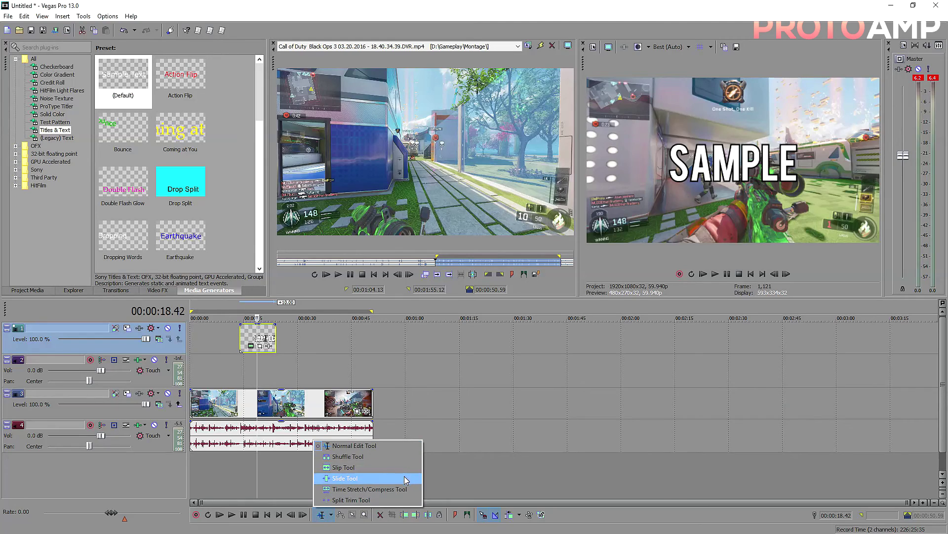
pyautogui.click(390, 447)
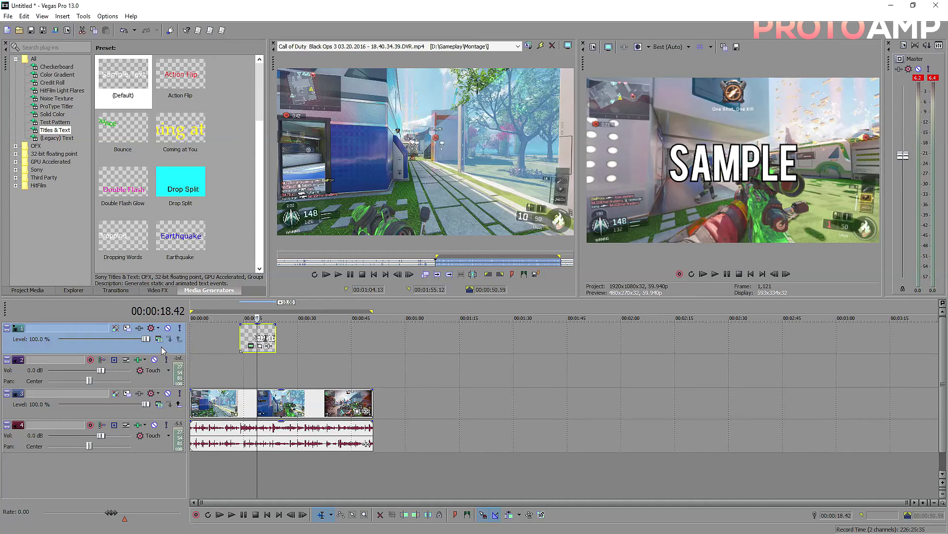
pyautogui.press('Delete')
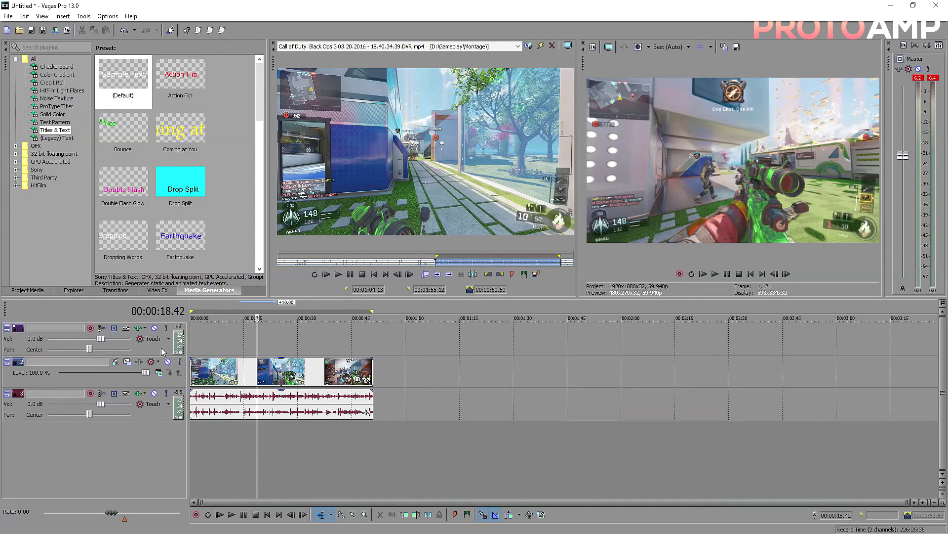
pyautogui.click(163, 352)
# Step: Delete the empty audio track and split the gameplay clip at 00:00:26.16
pyautogui.press('Delete')
pyautogui.moveTo(370, 336); pyautogui.dragTo(336, 341)
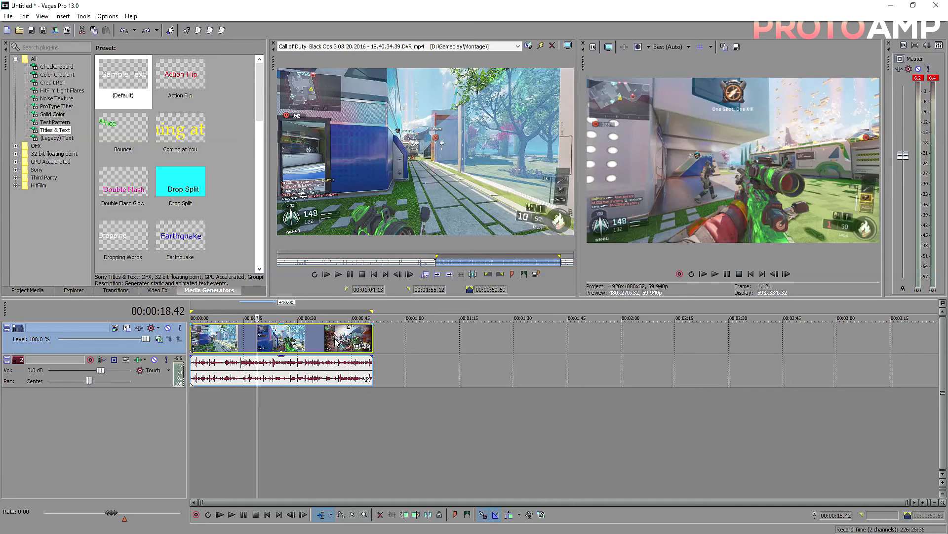
pyautogui.click(285, 340)
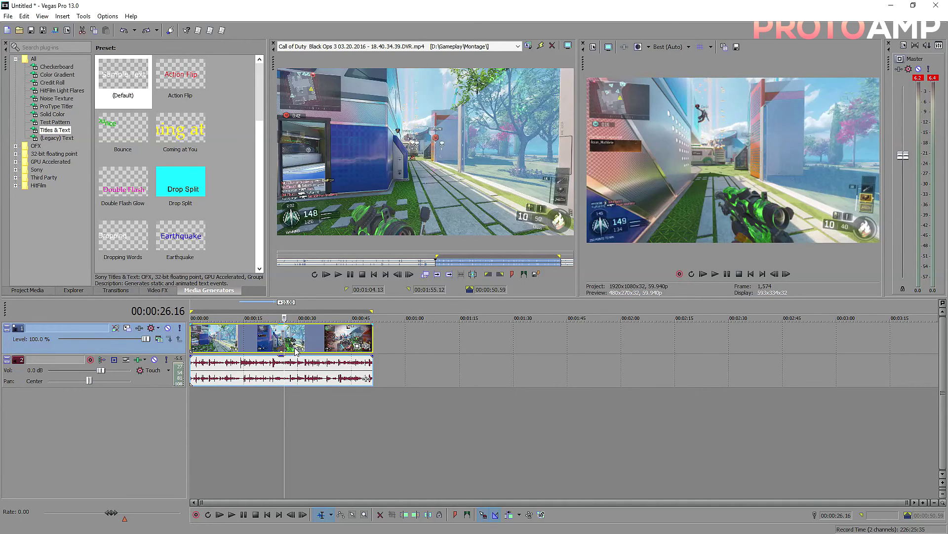
pyautogui.press('s')
# Step: Rearrange the two parts back to back, undoing an accidental time-stretch
pyautogui.moveTo(313, 341); pyautogui.dragTo(424, 341)
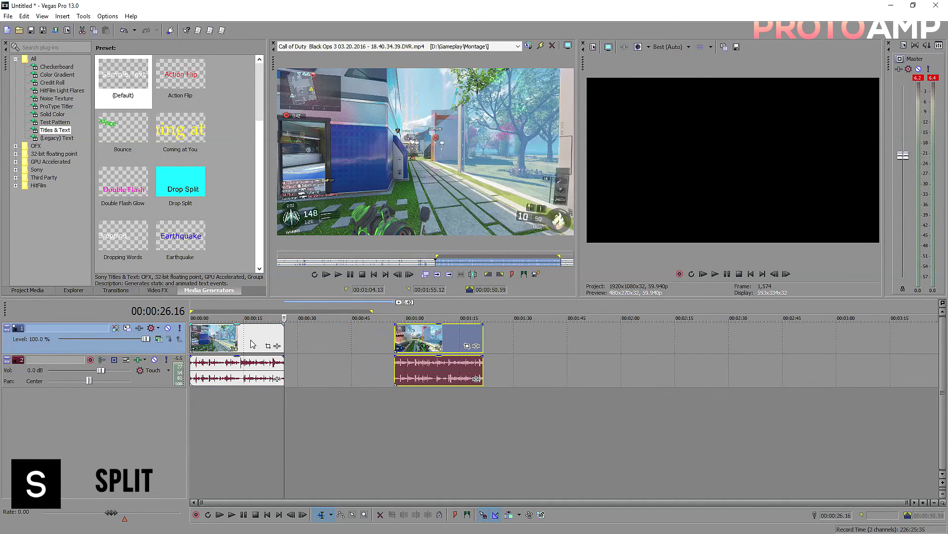
pyautogui.moveTo(257, 341); pyautogui.dragTo(301, 341)
pyautogui.moveTo(425, 348)
pyautogui.mouseDown()
pyautogui.moveTo(391, 352)
pyautogui.moveTo(412, 350)
pyautogui.mouseUp()
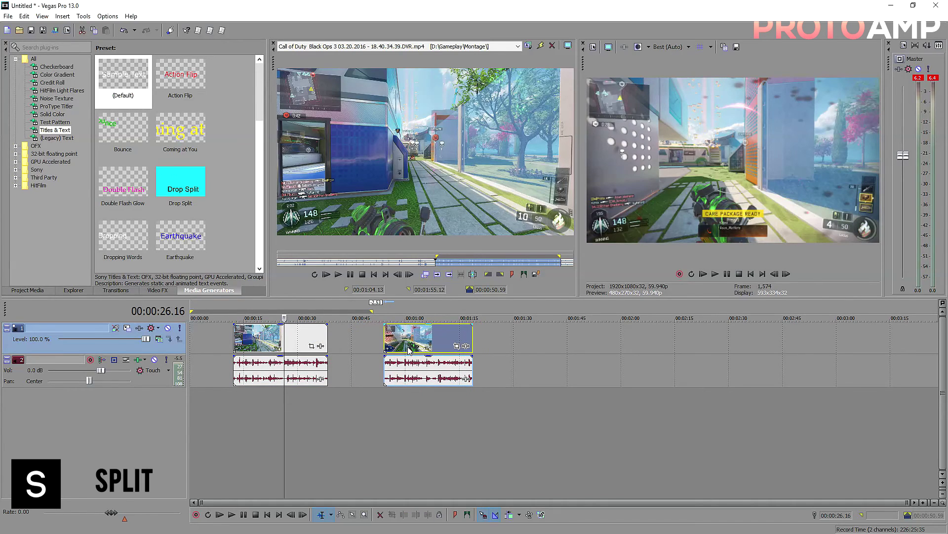
pyautogui.moveTo(267, 341); pyautogui.dragTo(223, 341)
pyautogui.moveTo(412, 346); pyautogui.dragTo(312, 346)
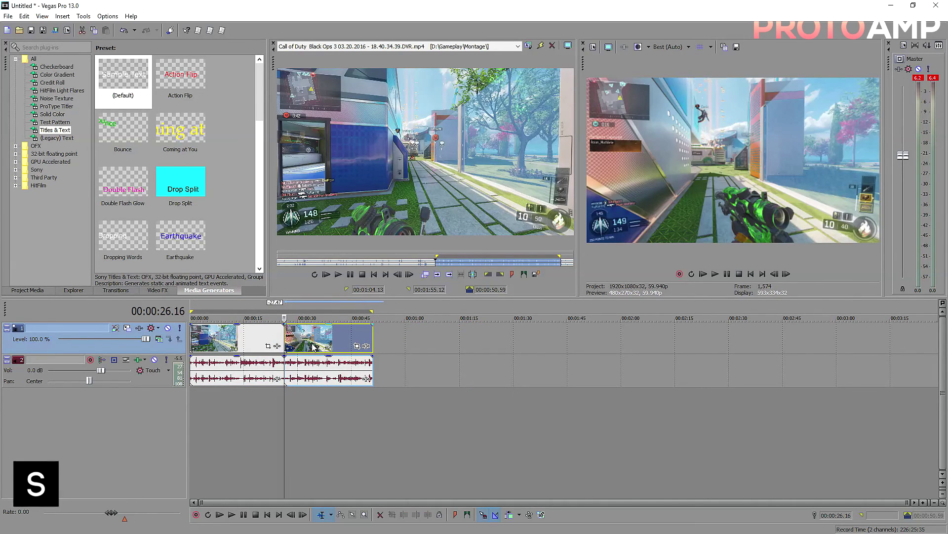
pyautogui.moveTo(313, 345); pyautogui.dragTo(342, 346)
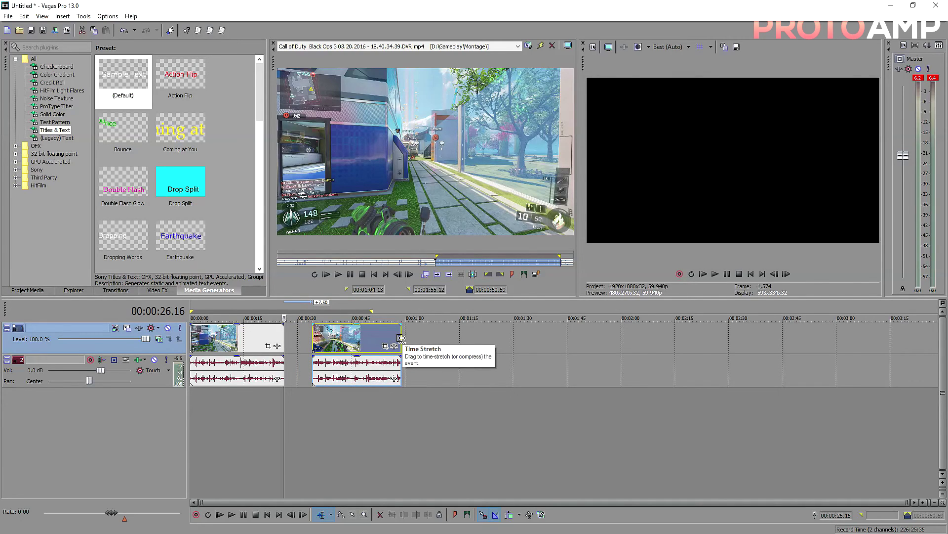
pyautogui.moveTo(401, 337); pyautogui.dragTo(314, 344)
pyautogui.hotkey('ctrl', 'z')
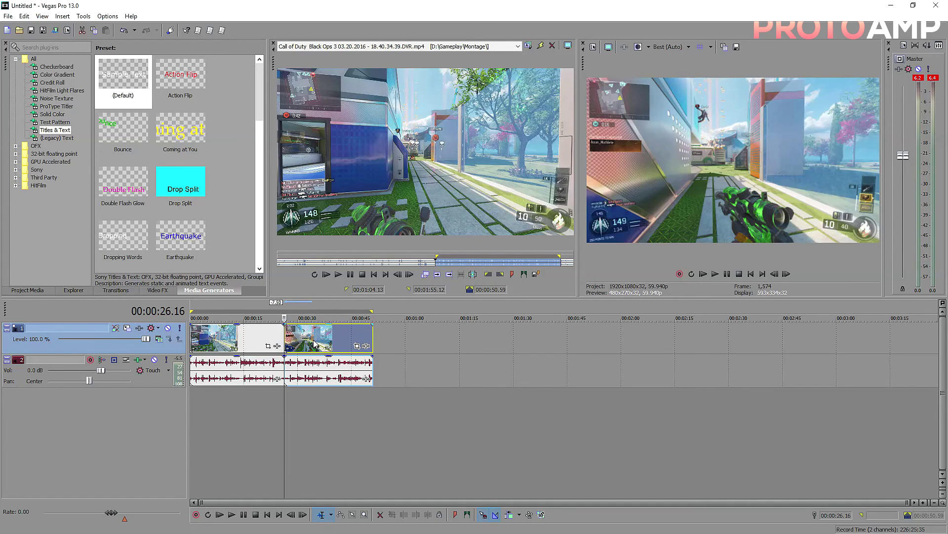
pyautogui.scroll(3, 358, 336)
# Step: Test the second event's opacity and audio gain, leaving gain at 0.0 dB
pyautogui.scroll(2, 357, 336)
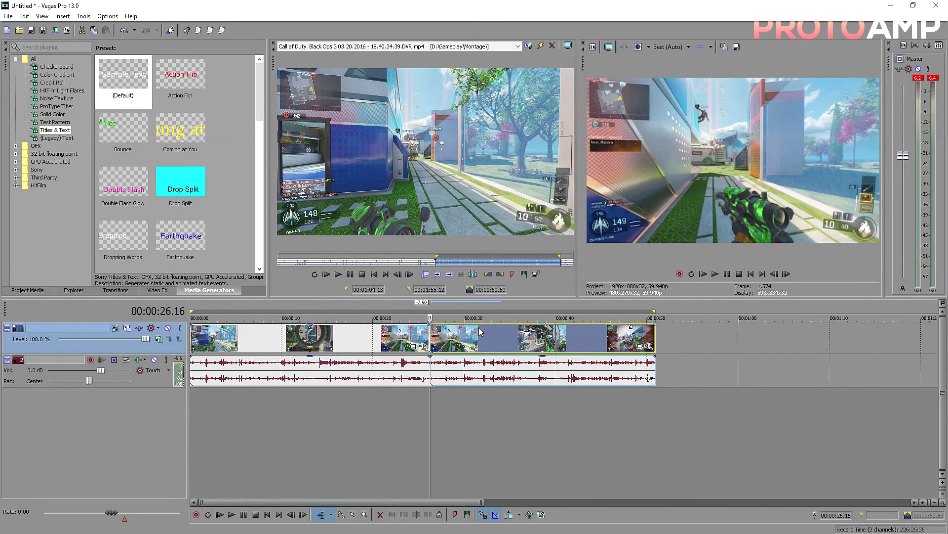
pyautogui.moveTo(481, 326)
pyautogui.mouseDown()
pyautogui.moveTo(484, 347)
pyautogui.moveTo(484, 325)
pyautogui.mouseUp()
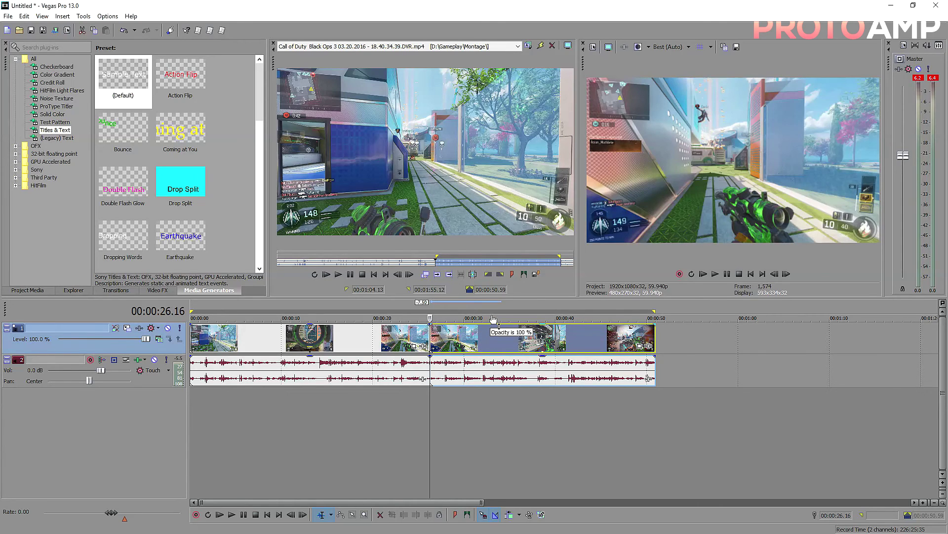
pyautogui.click(500, 360)
pyautogui.moveTo(500, 360)
pyautogui.mouseDown()
pyautogui.moveTo(501, 369)
pyautogui.moveTo(502, 351)
pyautogui.mouseUp()
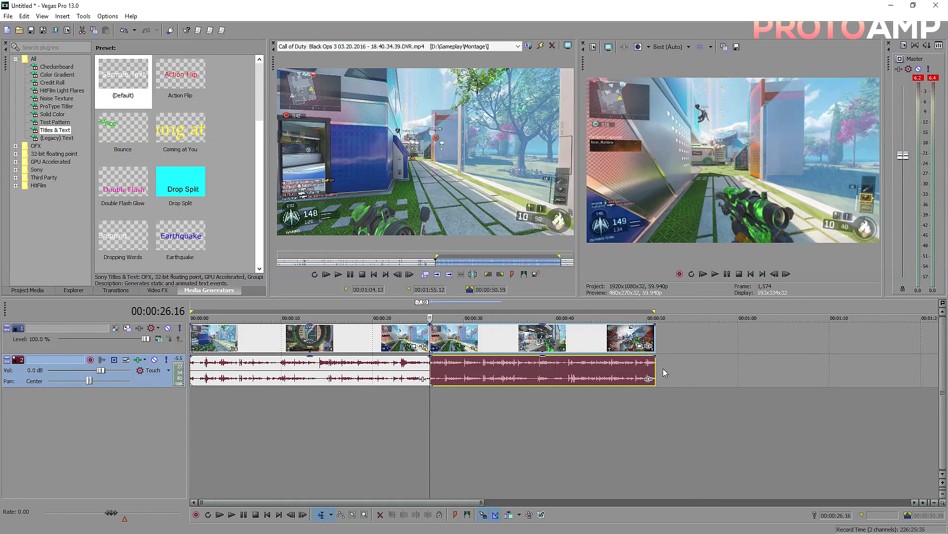
# Step: Add roughly four-second fade-outs to the ends of the audio and video events
pyautogui.moveTo(657, 355); pyautogui.dragTo(618, 355)
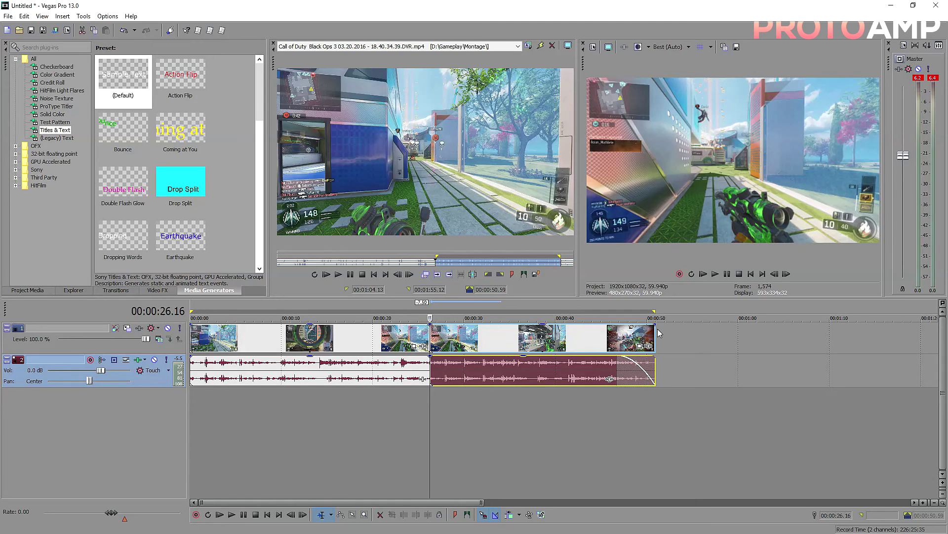
pyautogui.moveTo(654, 325); pyautogui.dragTo(620, 324)
pyautogui.rightClick(620, 326)
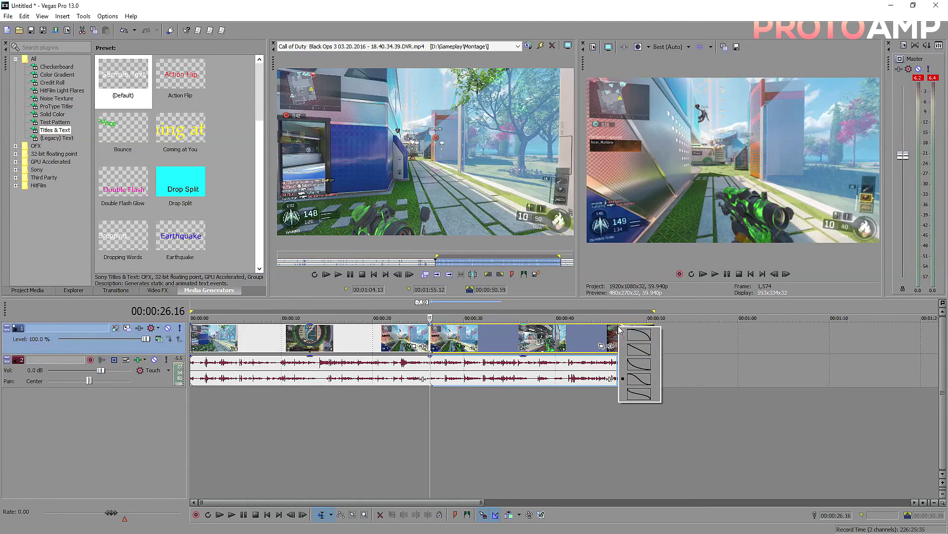
pyautogui.click(609, 336)
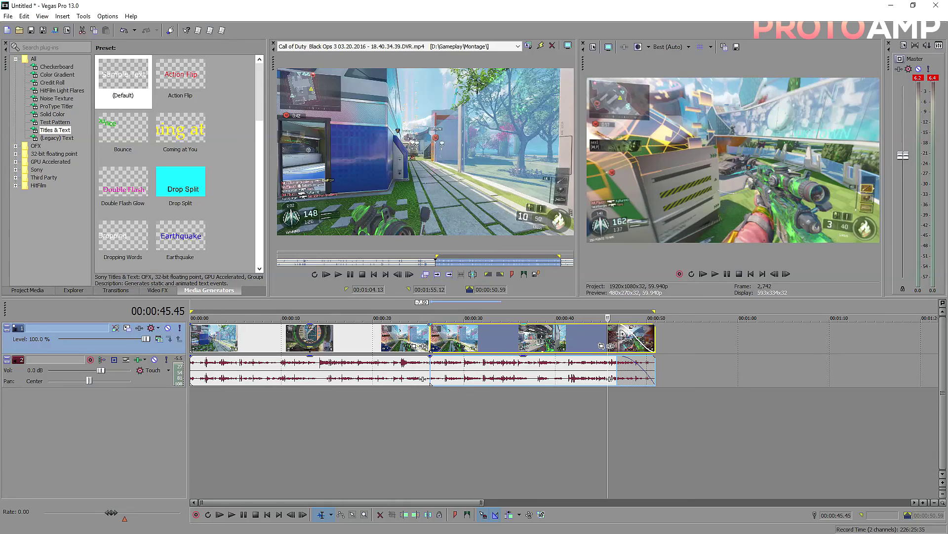
# Step: Play back the edit and ripple-delete the gameplay event near 00:00:29
pyautogui.press('space')
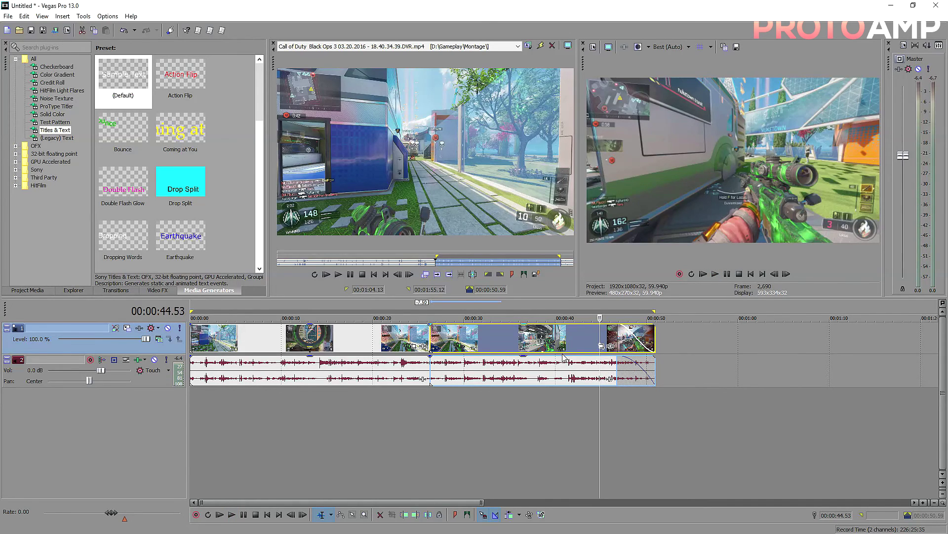
pyautogui.click(484, 342)
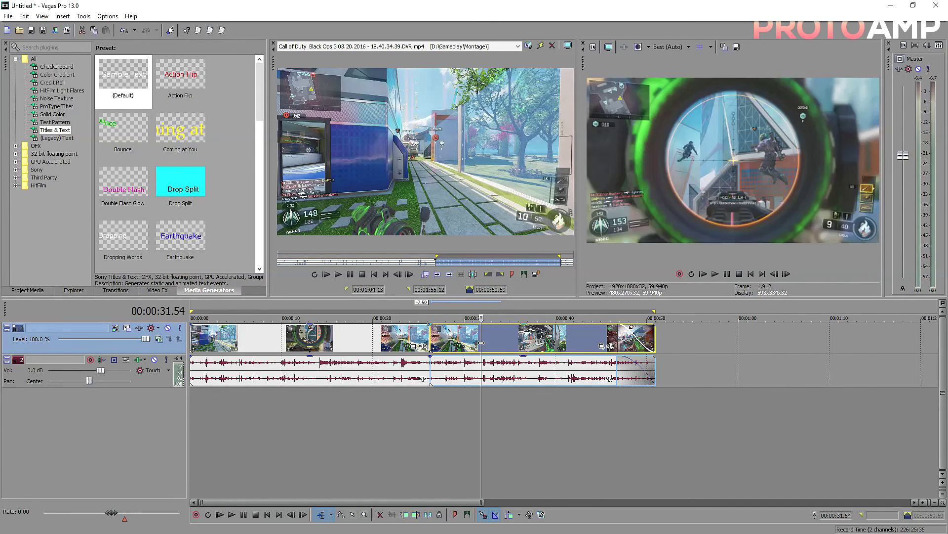
pyautogui.click(456, 344)
pyautogui.press('Delete')
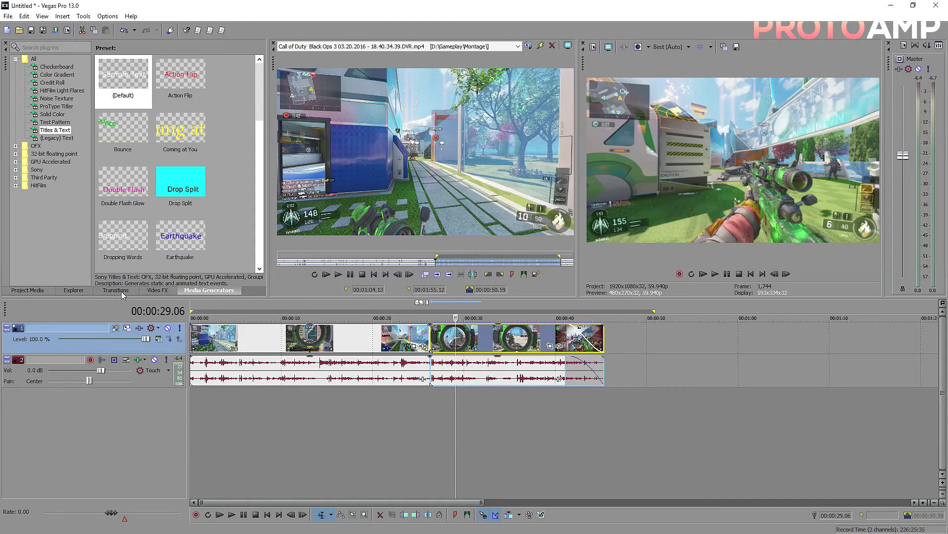
# Step: Play back the 25-second cut to review the join
pyautogui.click(423, 338)
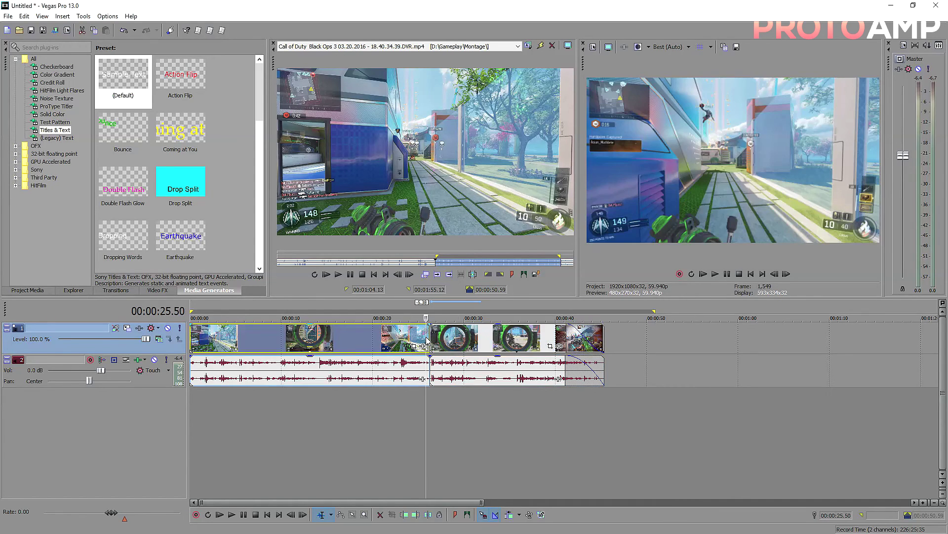
pyautogui.scroll(4, 426, 336)
pyautogui.press('space')
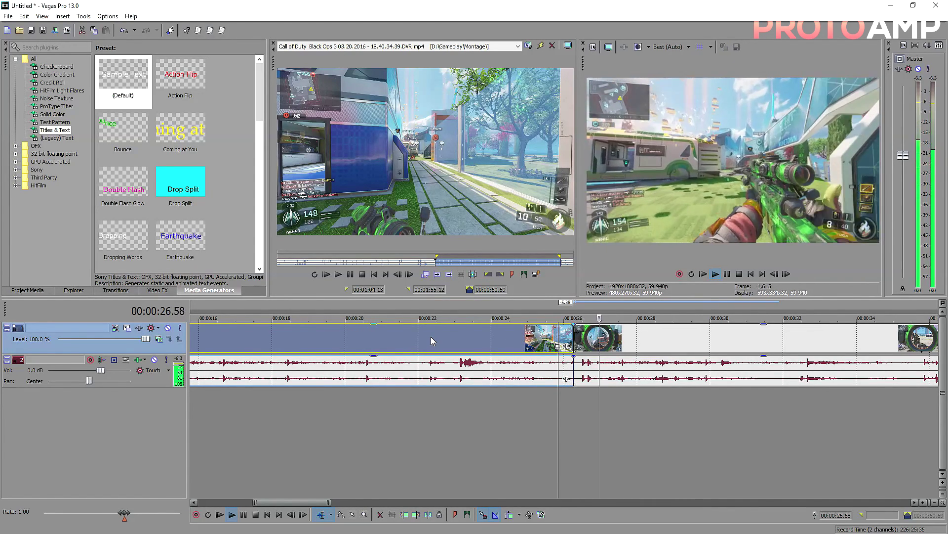
pyautogui.press('space')
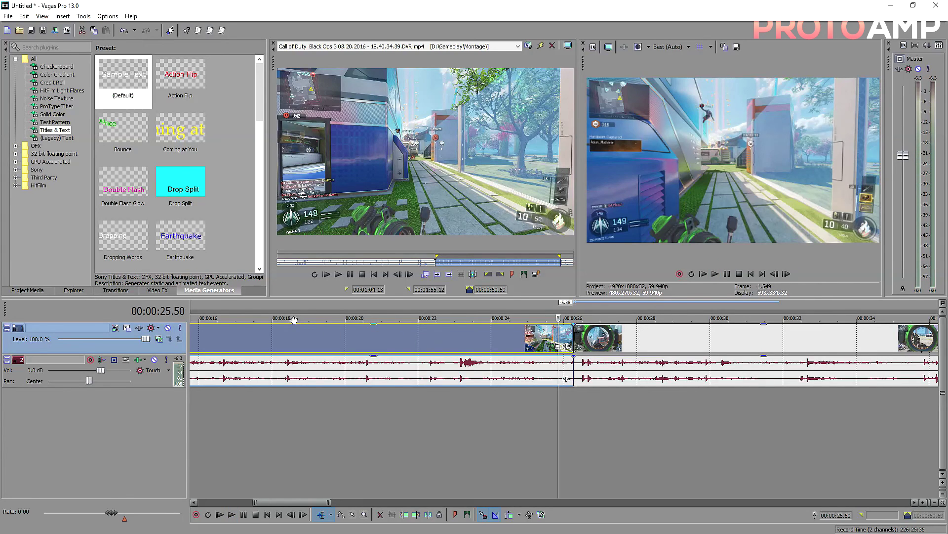
# Step: Browse the Linear Wipe, Flash and Dissolve transition presets
pyautogui.click(117, 291)
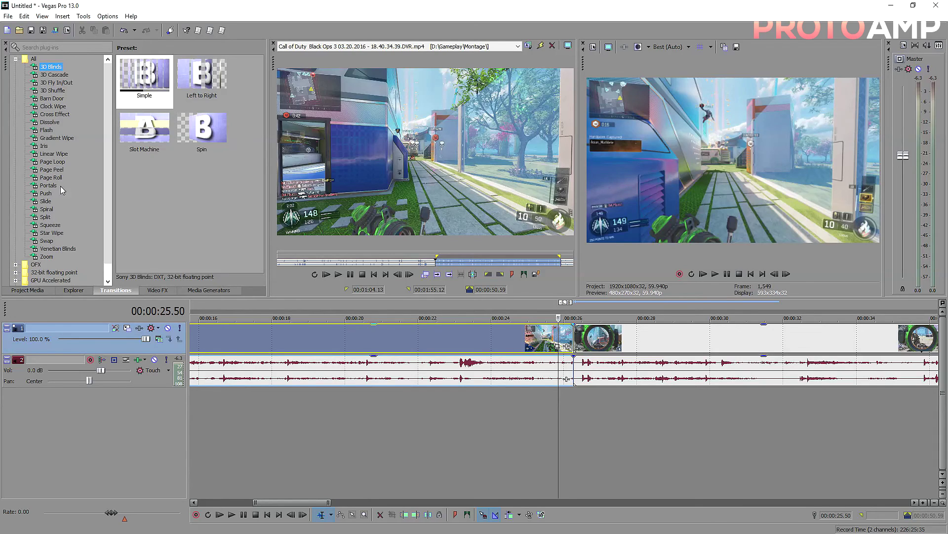
pyautogui.click(59, 155)
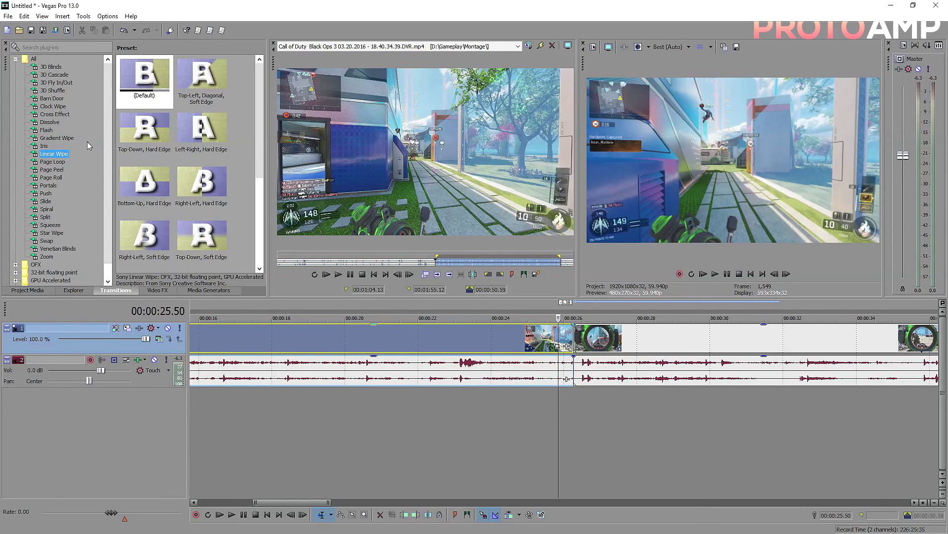
pyautogui.click(47, 130)
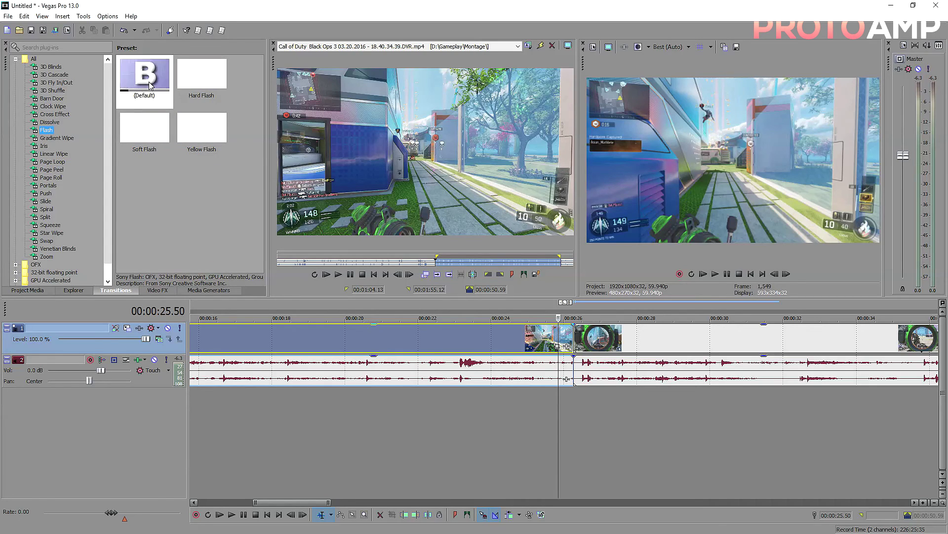
pyautogui.click(49, 122)
# Step: Drop the Fade Through Black dissolve onto the clip junction near 25.5 s and play it back
pyautogui.moveTo(263, 100); pyautogui.dragTo(256, 208)
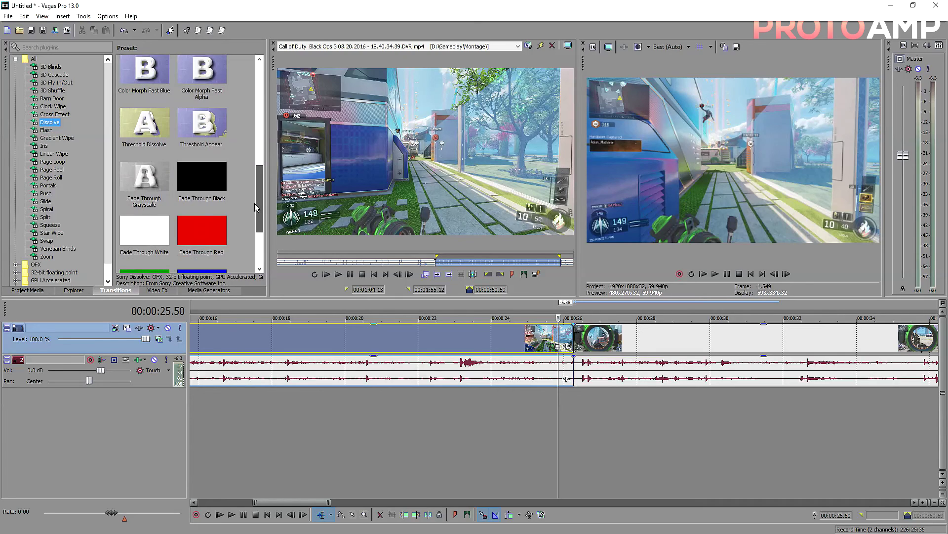
pyautogui.scroll(1, 255, 207)
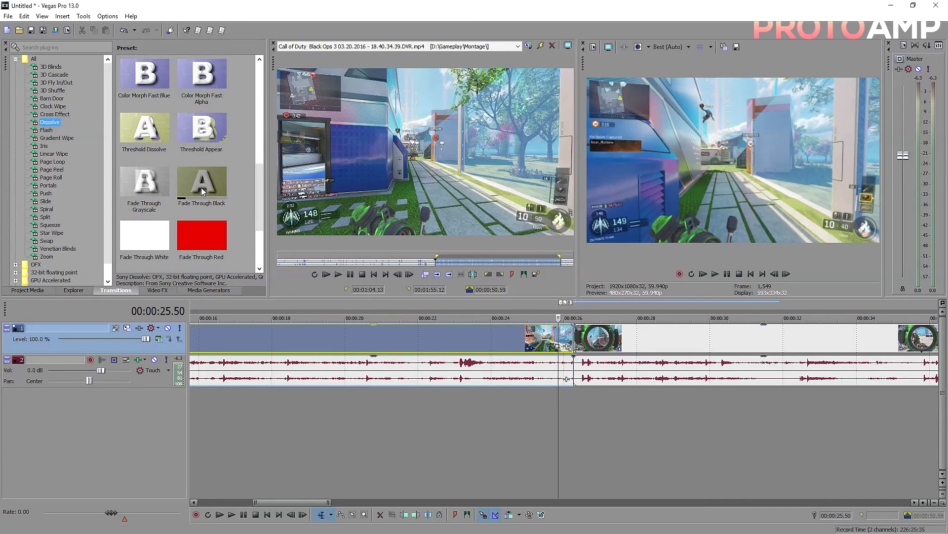
pyautogui.moveTo(202, 185); pyautogui.dragTo(574, 343)
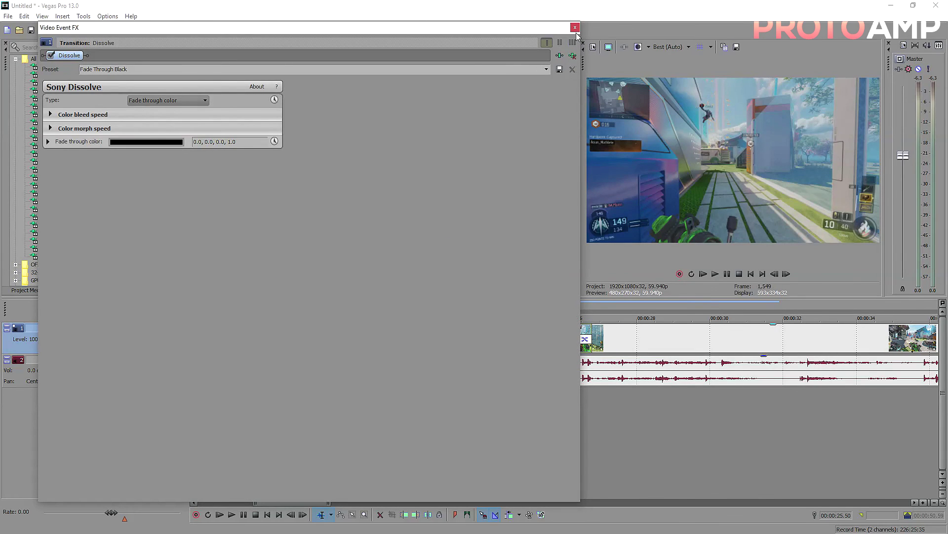
pyautogui.click(575, 28)
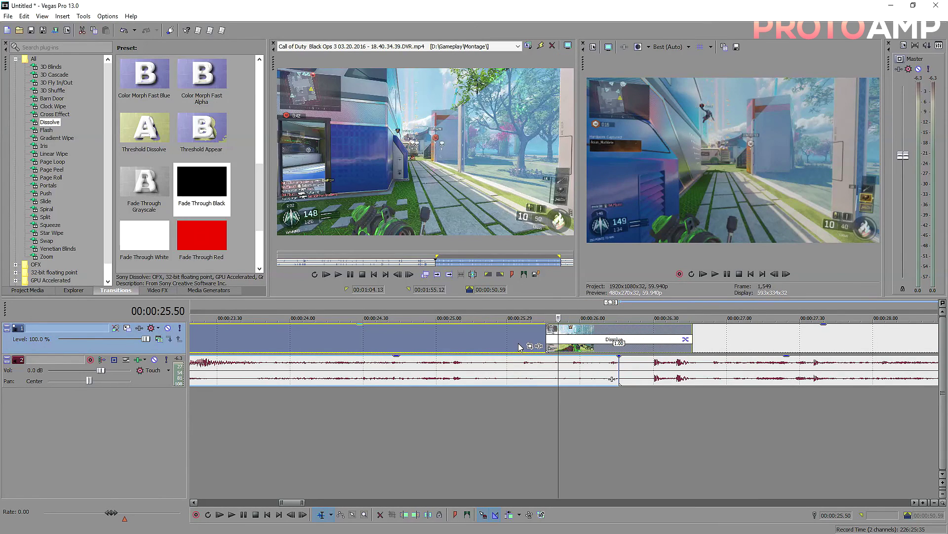
pyautogui.press('space')
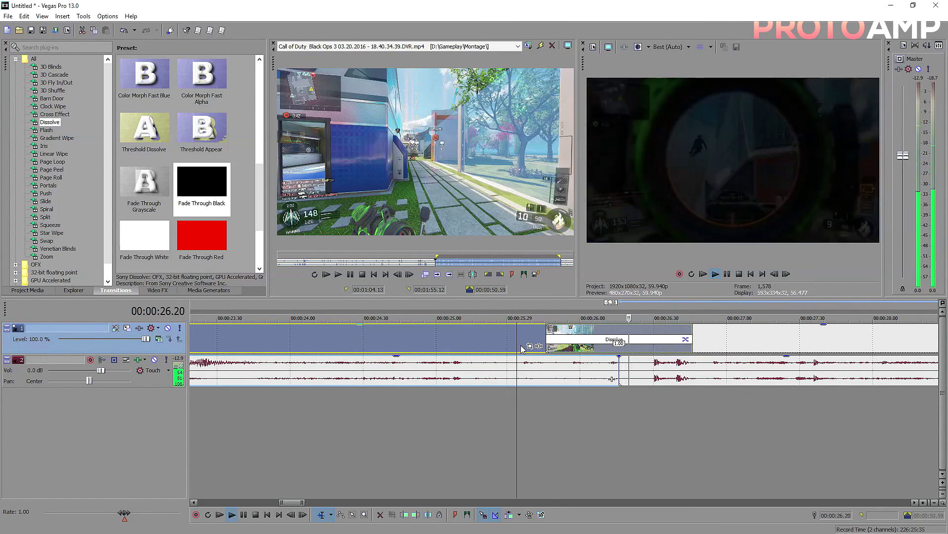
pyautogui.press('space')
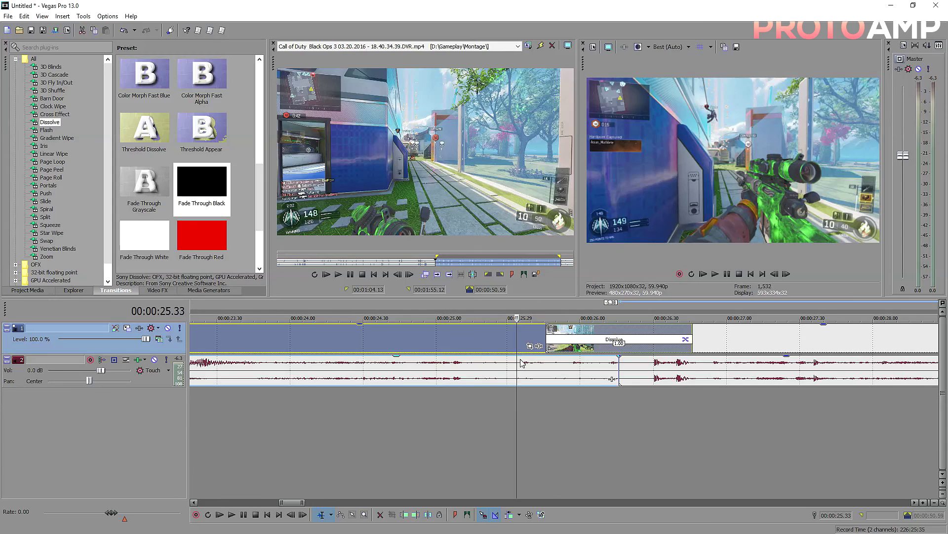
pyautogui.click(161, 291)
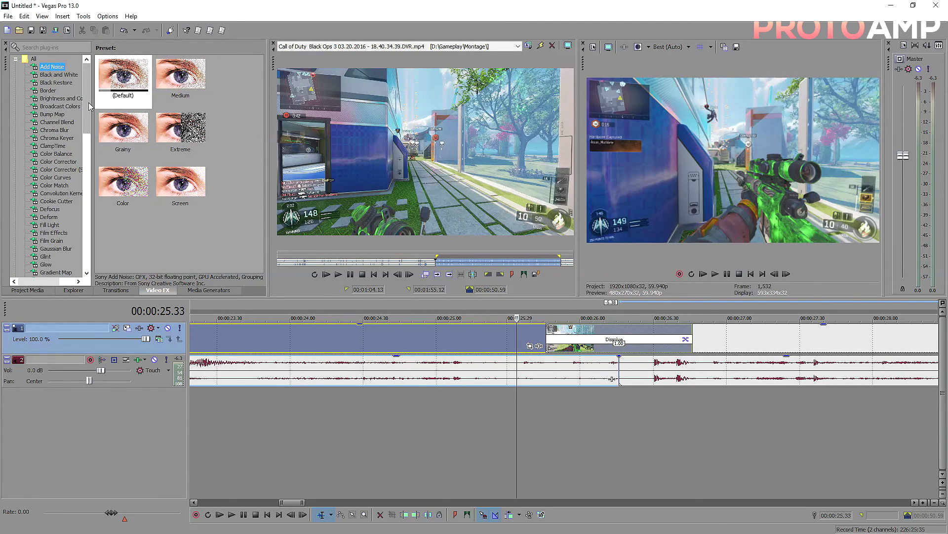
# Step: Drag the Color Corrector's (RP-1) Ole' Red preset onto the gameplay event, then close Video Event FX
pyautogui.moveTo(88, 102)
pyautogui.mouseDown()
pyautogui.moveTo(81, 174)
pyautogui.moveTo(96, 103)
pyautogui.mouseUp()
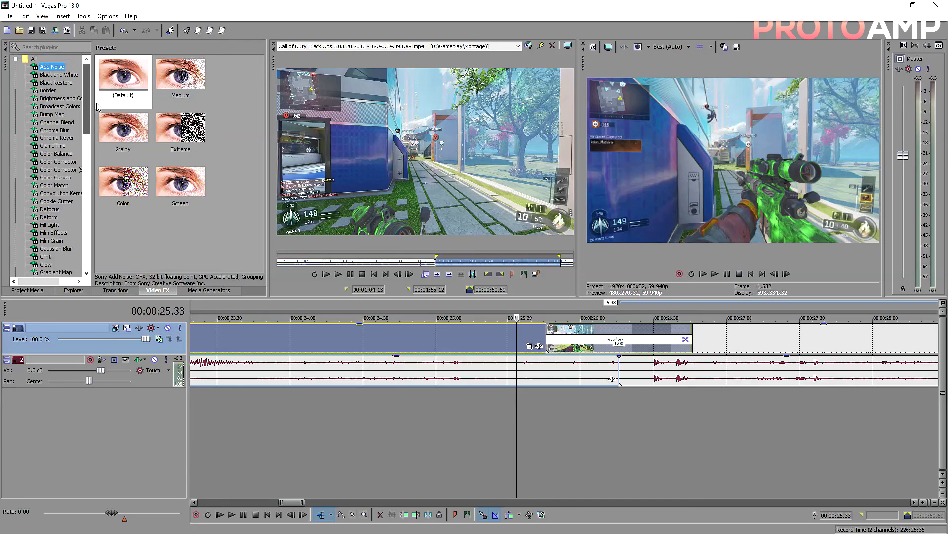
pyautogui.click(68, 163)
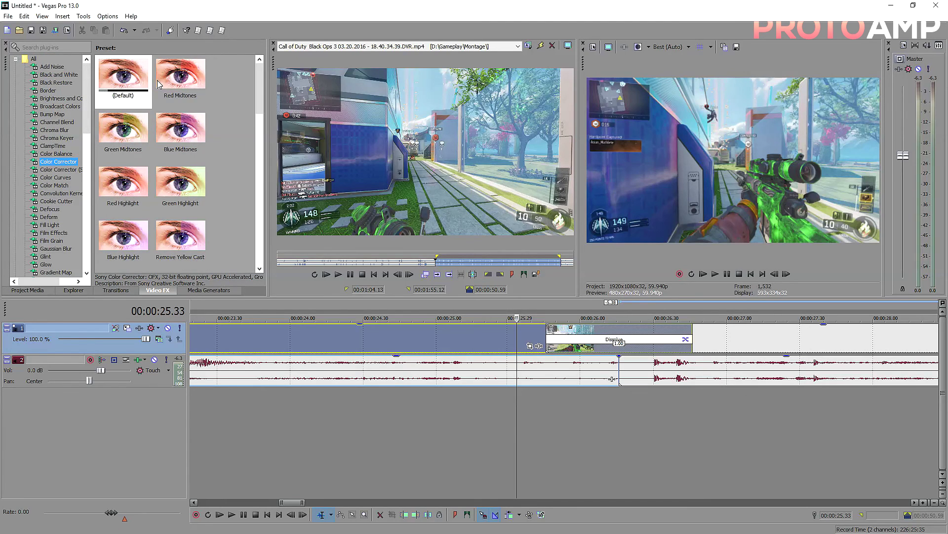
pyautogui.moveTo(257, 103); pyautogui.dragTo(244, 191)
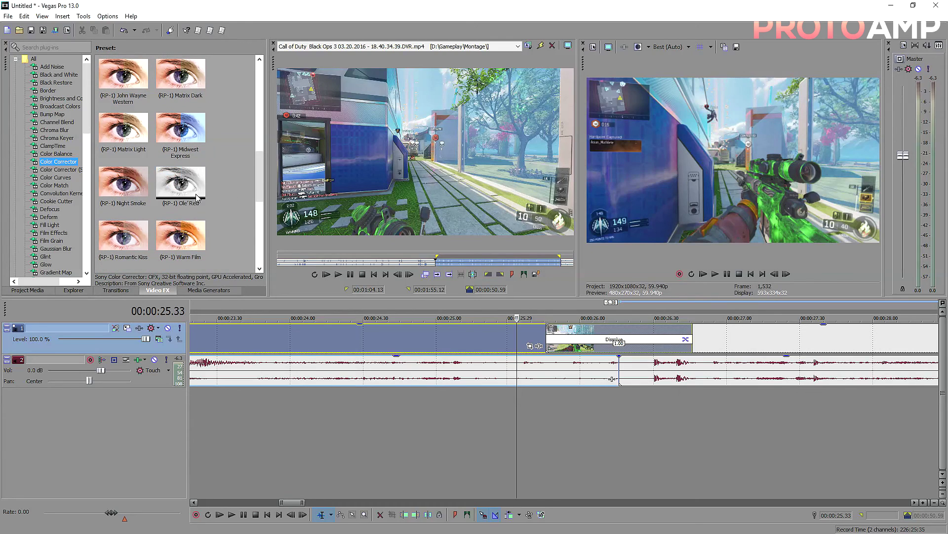
pyautogui.moveTo(183, 186); pyautogui.dragTo(416, 338)
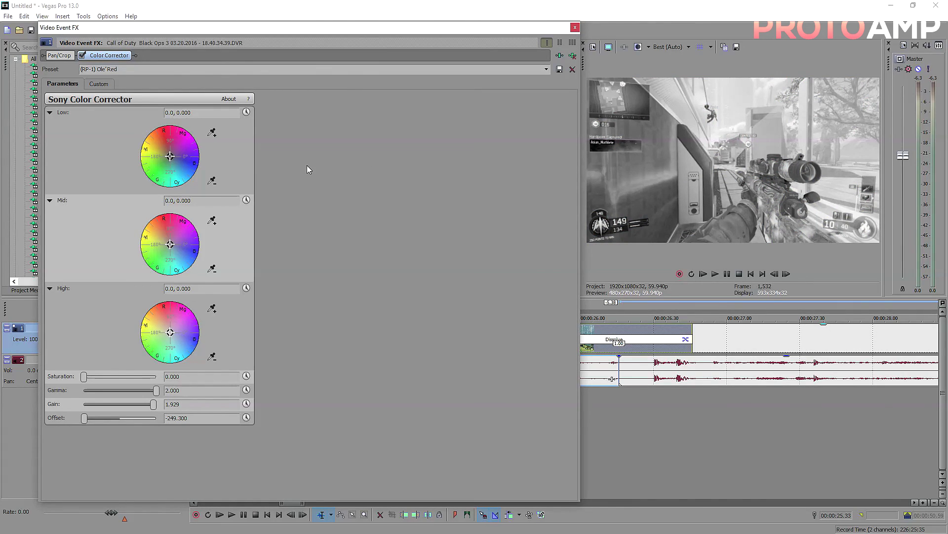
pyautogui.click(575, 27)
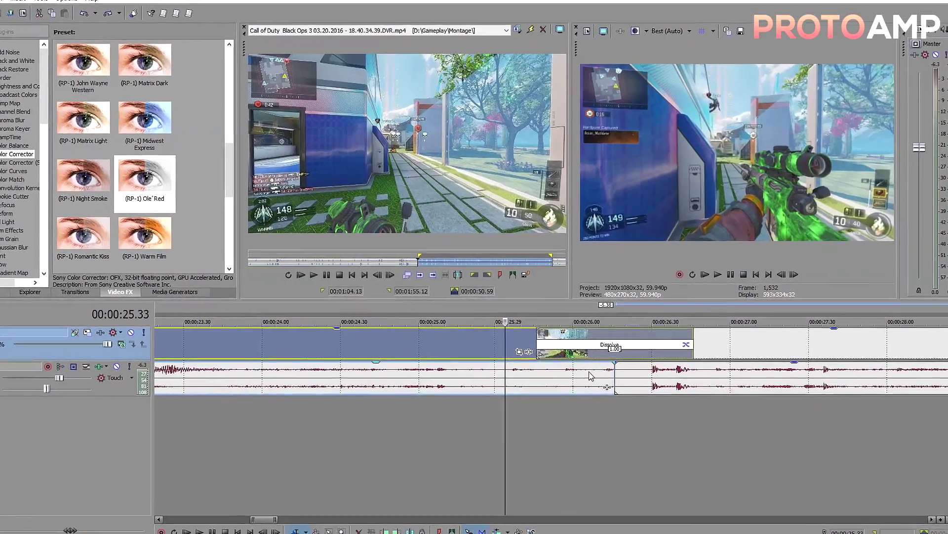
# Step: Add Sony Black and White to the gameplay event, adjust its blend amount, then remove it
pyautogui.scroll(5, 497, 341)
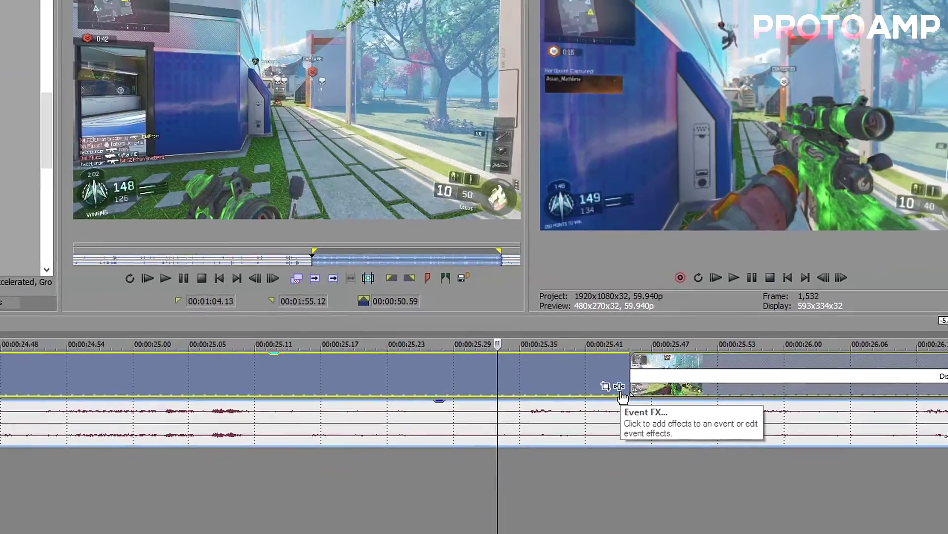
pyautogui.click(604, 421)
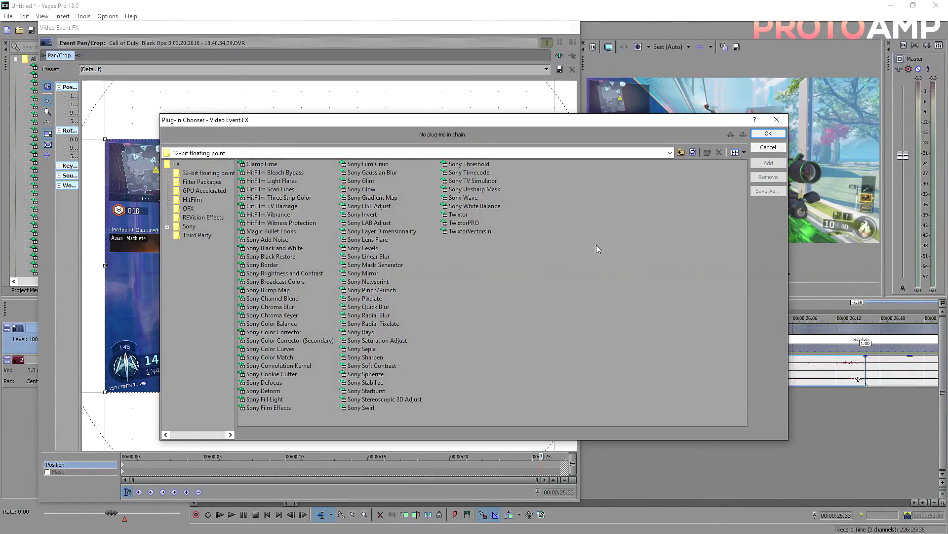
pyautogui.click(275, 248)
pyautogui.click(768, 163)
pyautogui.press('Return')
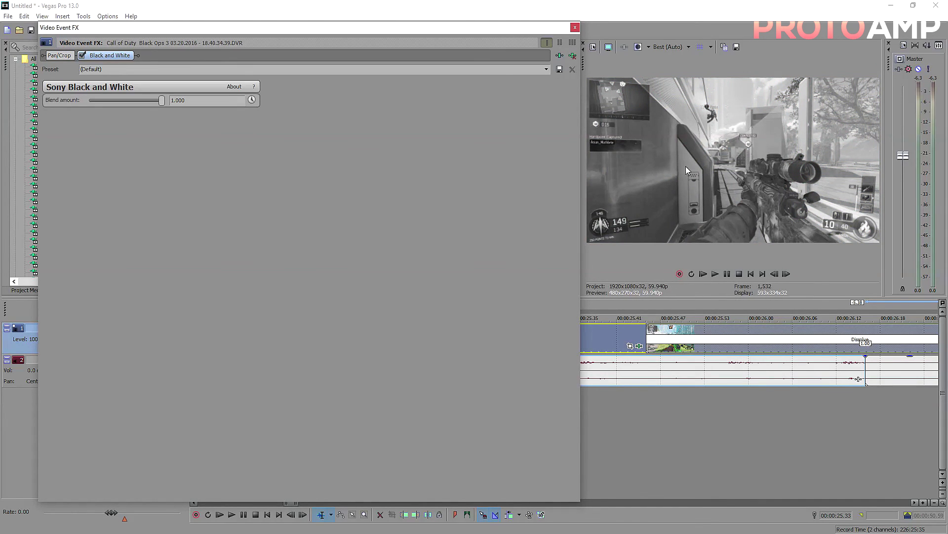
pyautogui.moveTo(151, 101); pyautogui.dragTo(165, 124)
pyautogui.click(572, 56)
# Step: Close Video Event FX and open the clip's Event Pan/Crop at its start
pyautogui.click(575, 28)
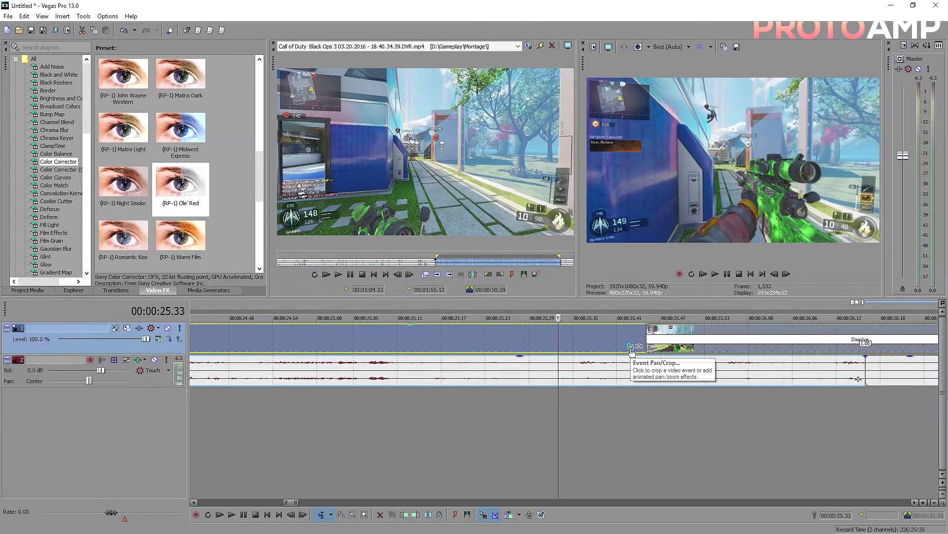
pyautogui.click(587, 418)
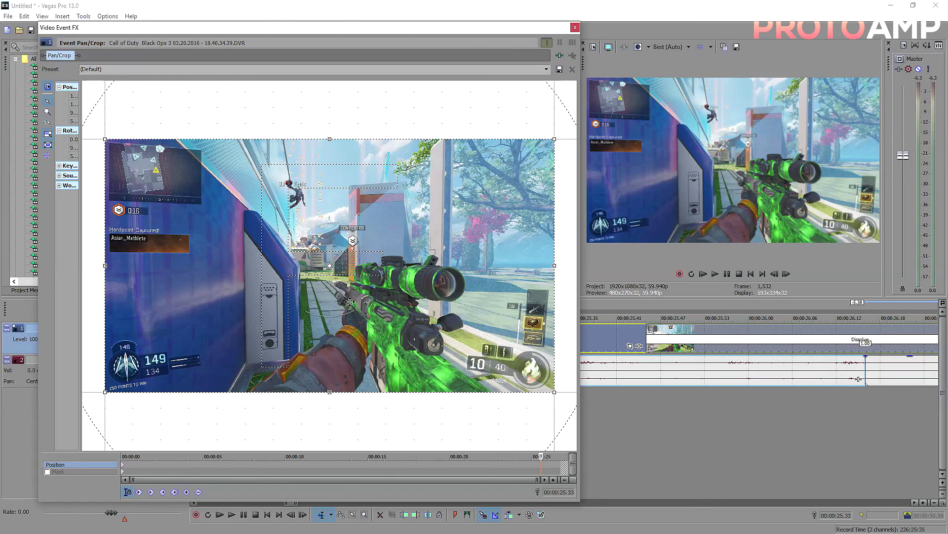
pyautogui.click(165, 453)
pyautogui.moveTo(165, 457); pyautogui.dragTo(98, 457)
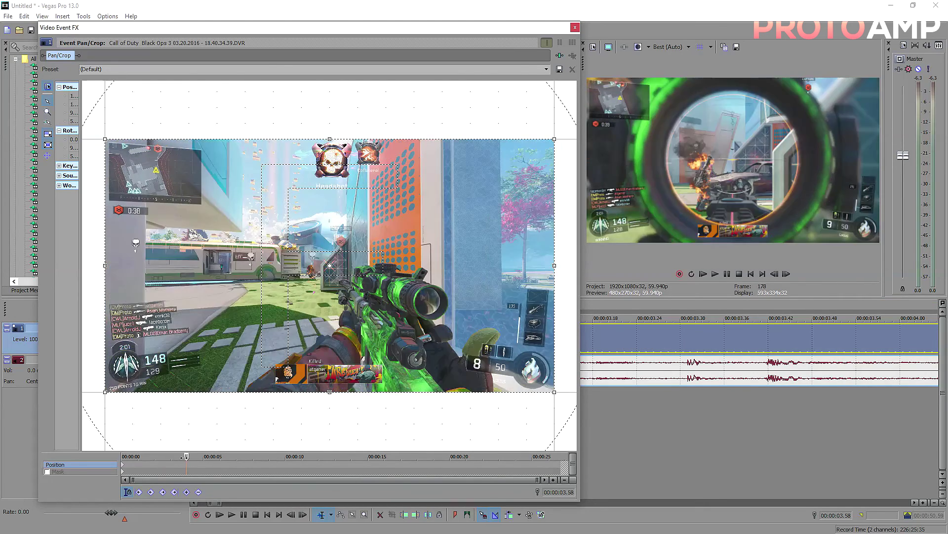
pyautogui.scroll(-5, 411, 313)
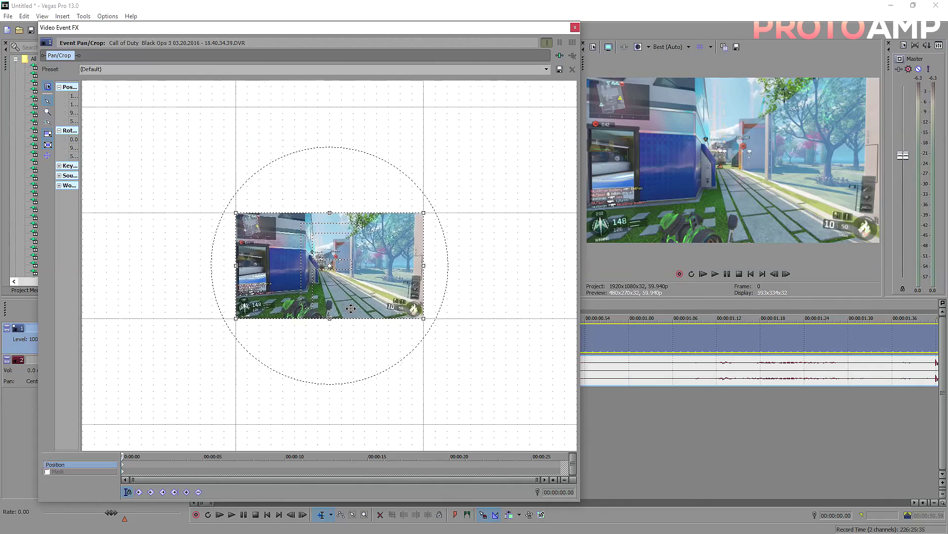
# Step: Experiment with resizing and shifting the crop frame, then undo back to full frame
pyautogui.moveTo(411, 313); pyautogui.dragTo(392, 320)
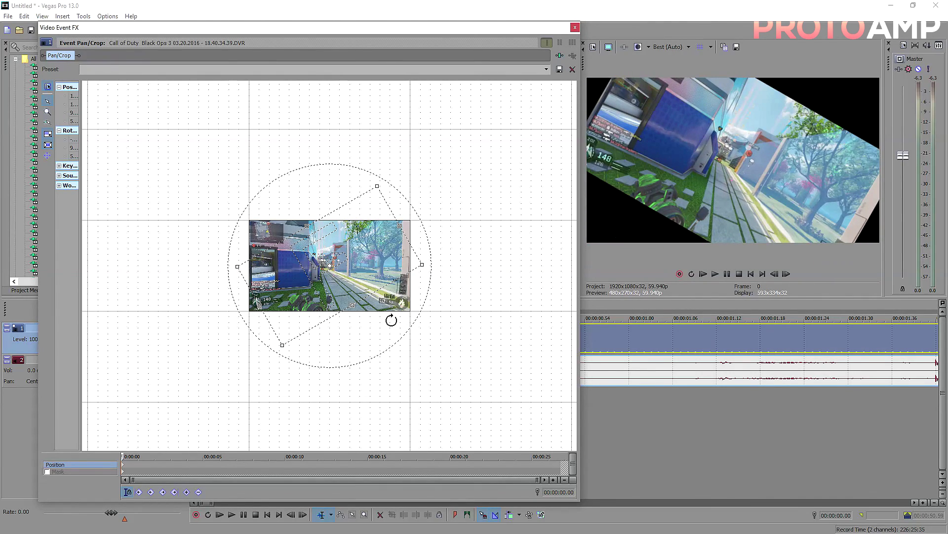
pyautogui.hotkey('ctrl', 'z')
pyautogui.hotkey('ctrl', 'z')
pyautogui.hotkey('ctrl', 'z')
pyautogui.hotkey('ctrl', 'z')
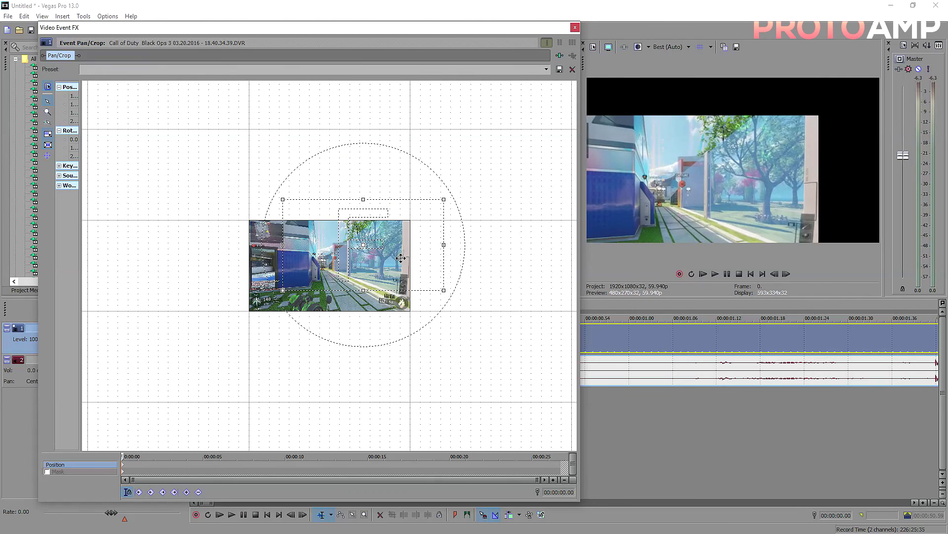
pyautogui.moveTo(437, 292); pyautogui.dragTo(448, 327)
pyautogui.moveTo(398, 281); pyautogui.dragTo(364, 286)
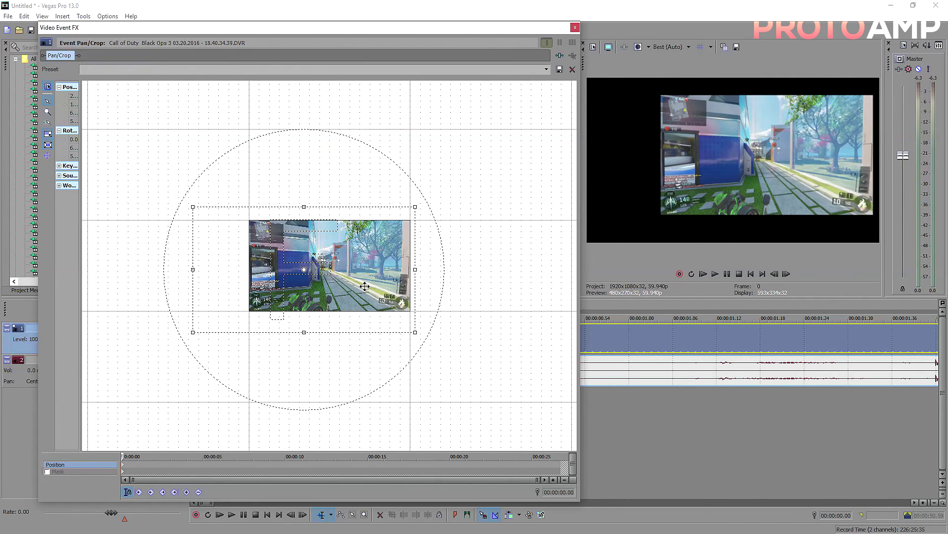
pyautogui.hotkey('ctrl', 'z')
pyautogui.hotkey('ctrl', 'z')
pyautogui.hotkey('ctrl', 'z')
pyautogui.hotkey('ctrl', 'z')
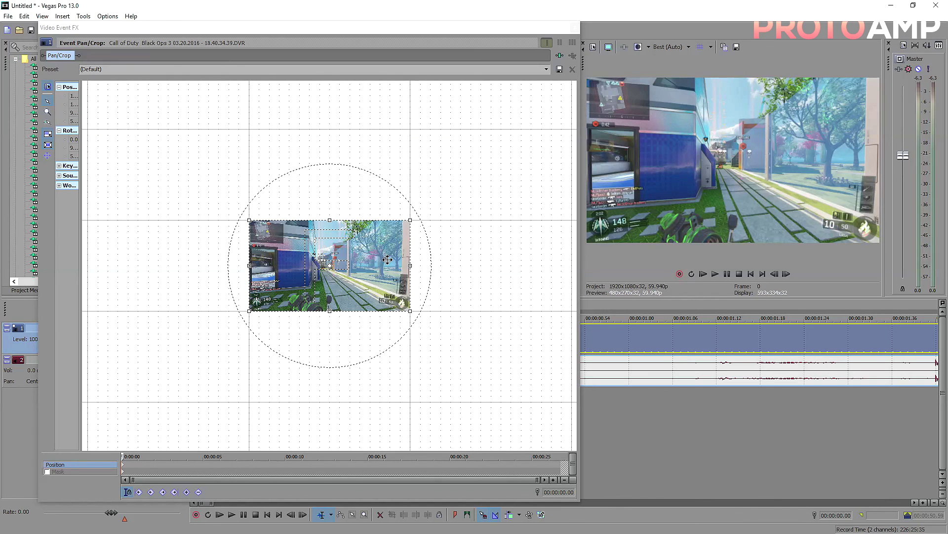
pyautogui.rightClick(355, 266)
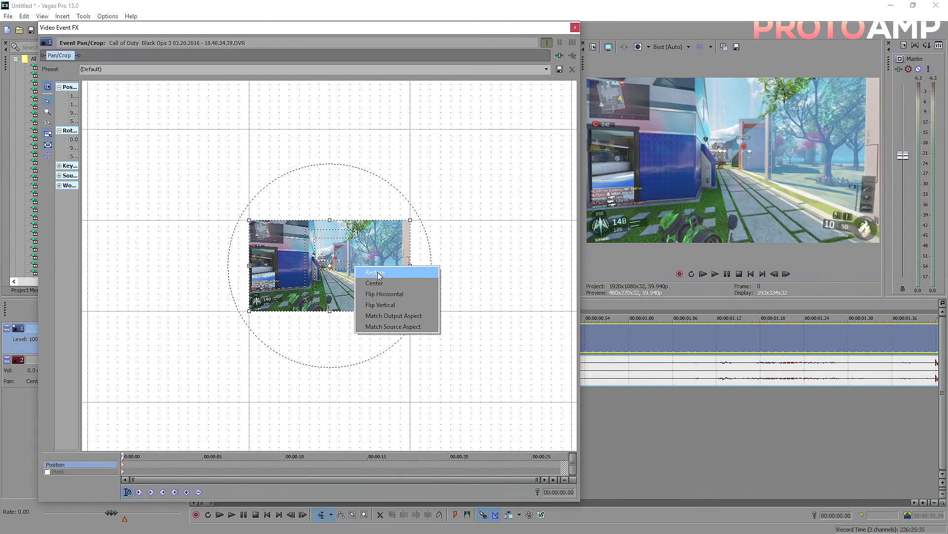
# Step: Keyframe a crop zoom-in at 1.59 s and a restored full frame at about 1.3 s
pyautogui.click(379, 275)
pyautogui.rightClick(373, 270)
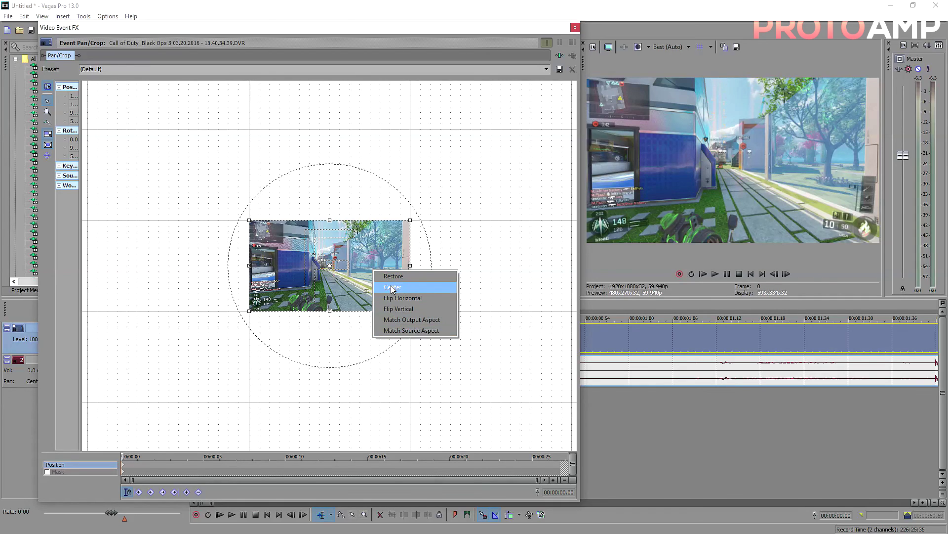
pyautogui.click(335, 268)
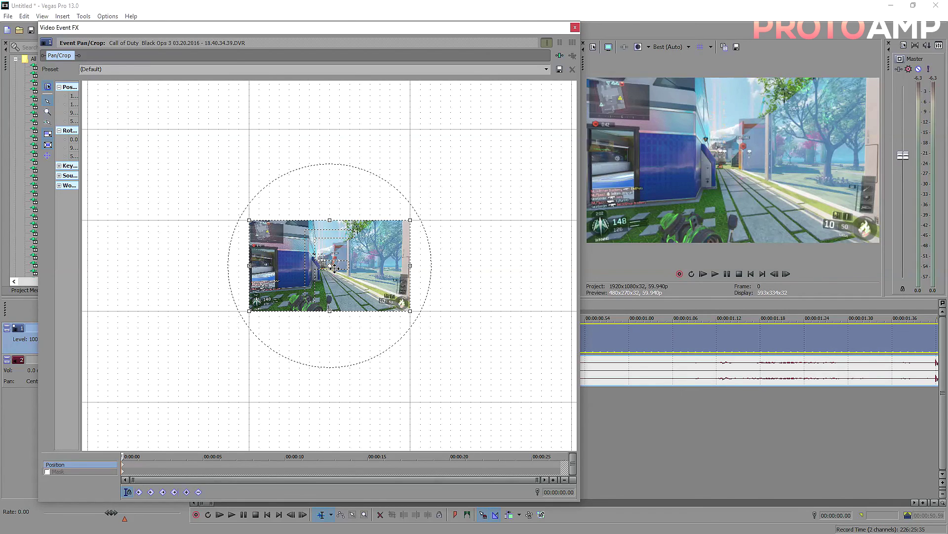
pyautogui.press('space')
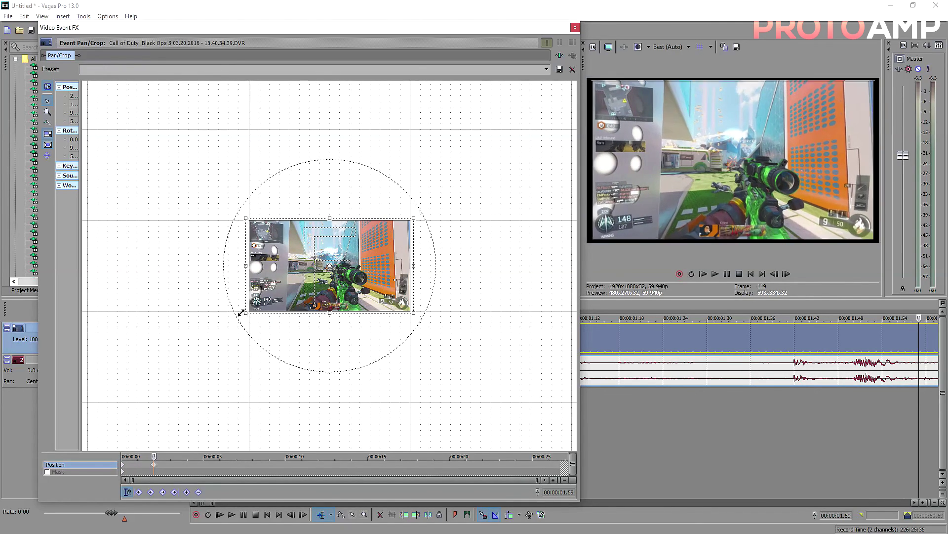
pyautogui.moveTo(249, 310); pyautogui.dragTo(295, 301)
pyautogui.click(145, 460)
pyautogui.rightClick(316, 261)
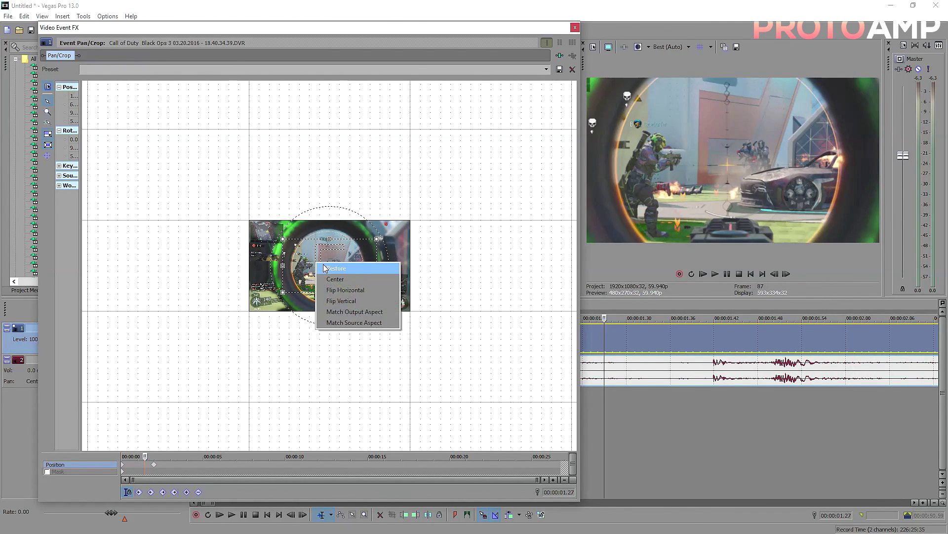
pyautogui.click(336, 269)
pyautogui.press('Home')
# Step: Play back the zoom animation, scrub to 2.37 s to check it, and close Pan/Crop
pyautogui.moveTo(492, 27); pyautogui.dragTo(480, 55)
pyautogui.click(194, 338)
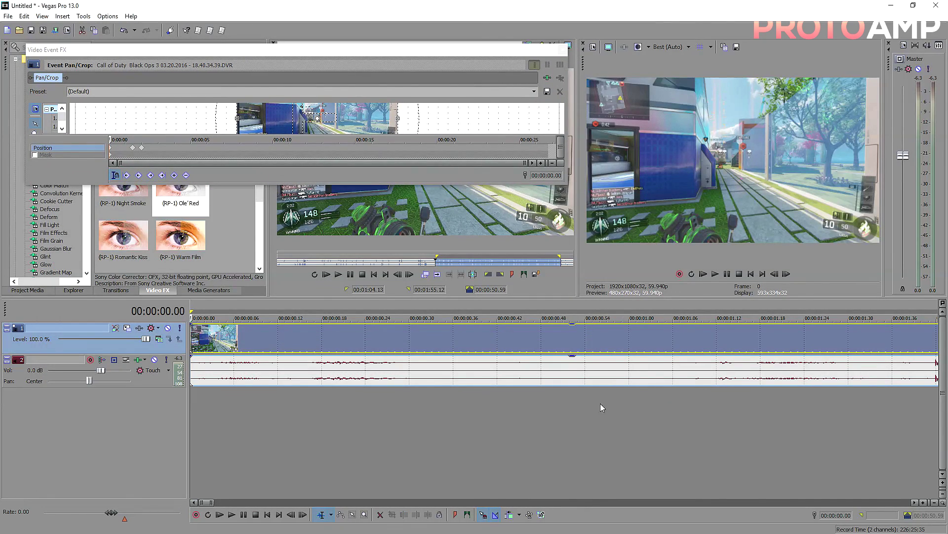
pyautogui.press('space')
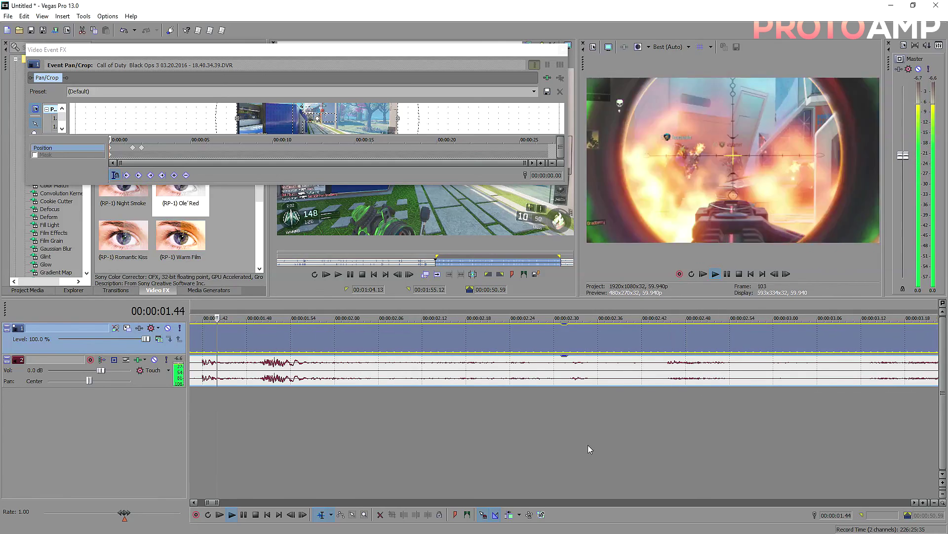
pyautogui.press('space')
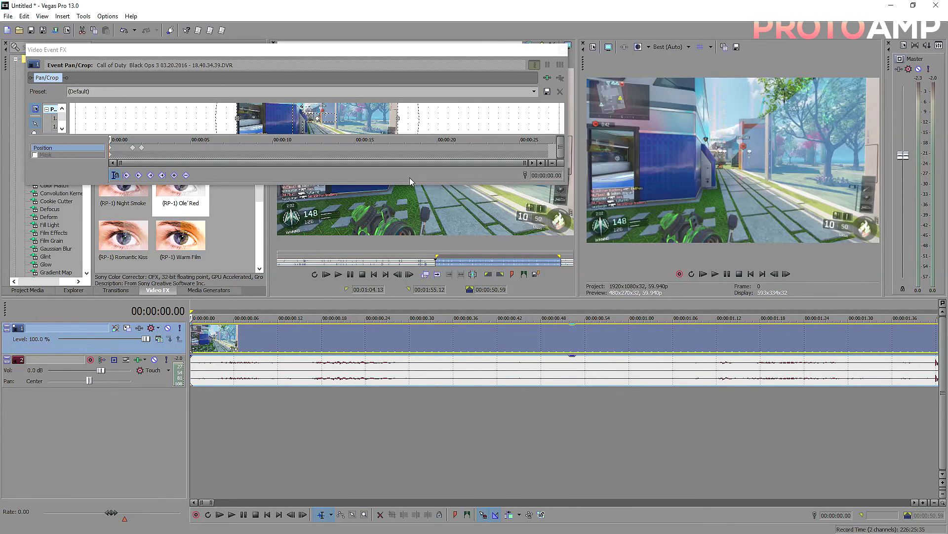
pyautogui.moveTo(410, 184); pyautogui.dragTo(410, 452)
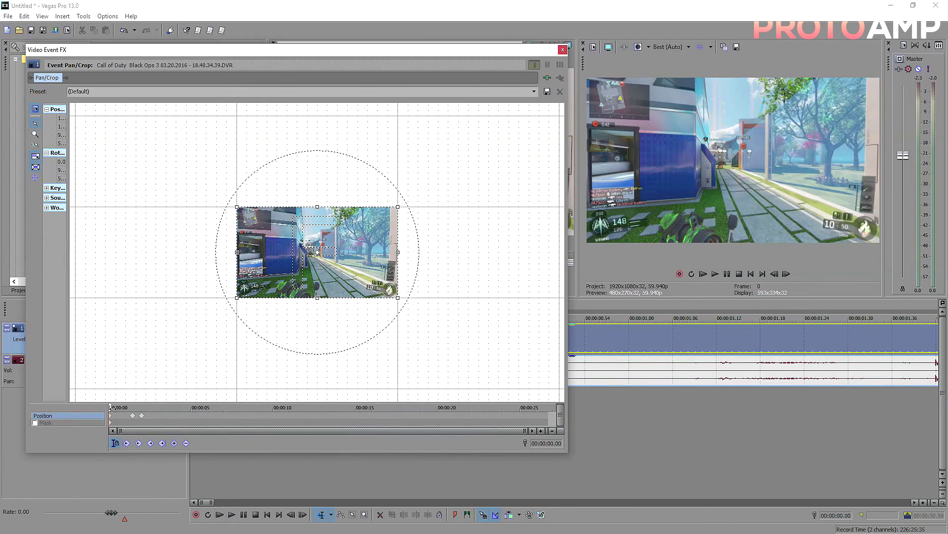
pyautogui.moveTo(112, 407); pyautogui.dragTo(152, 407)
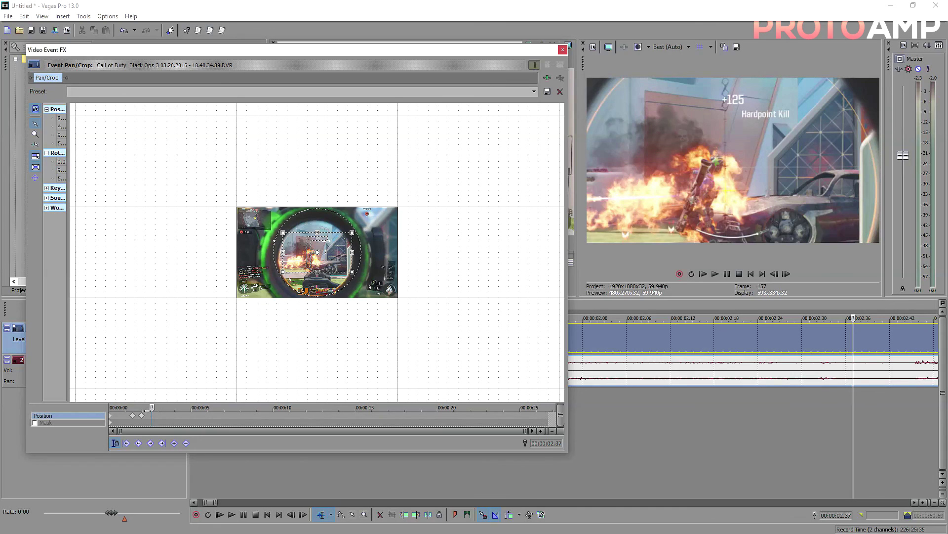
pyautogui.click(563, 49)
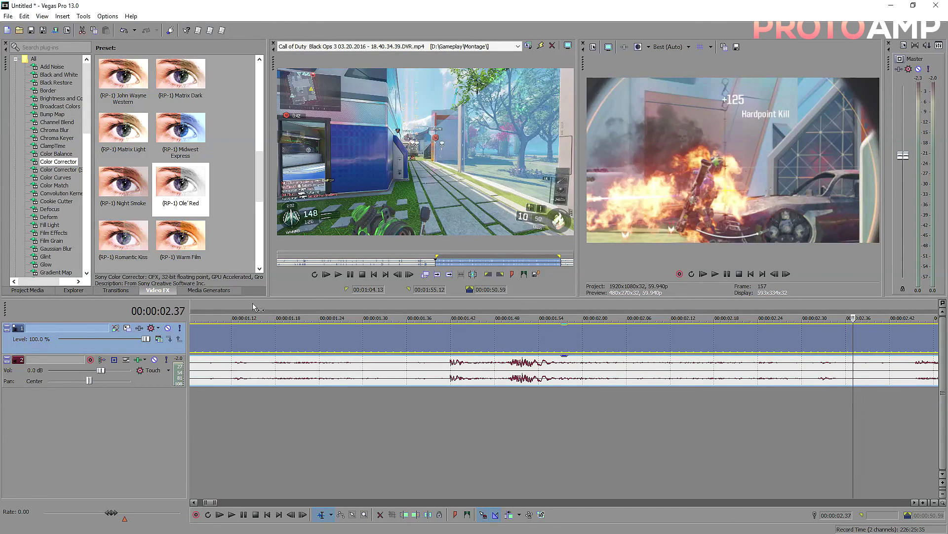
# Step: Select the timeline range from 00:00:00.29 to 00:00:01.52 as a loop region
pyautogui.moveTo(232, 310); pyautogui.dragTo(525, 303)
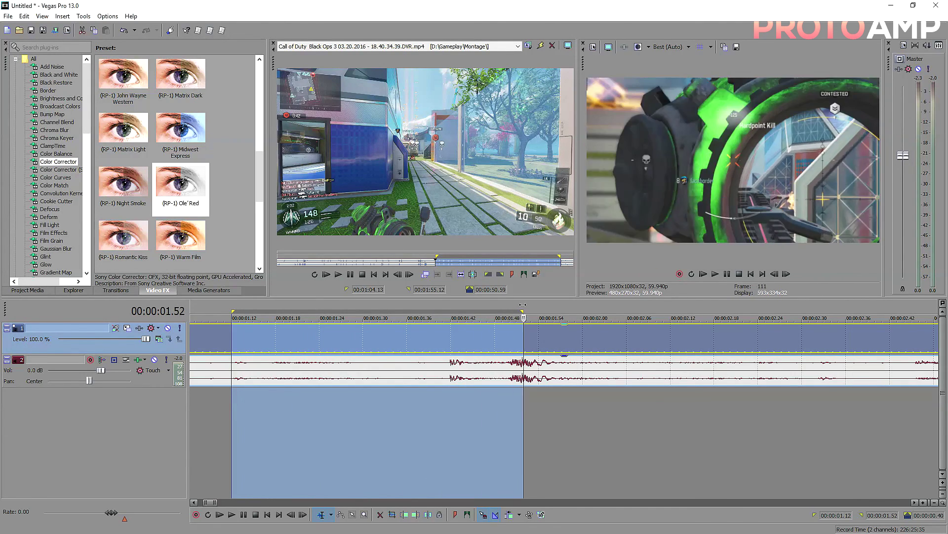
pyautogui.scroll(-5, 364, 317)
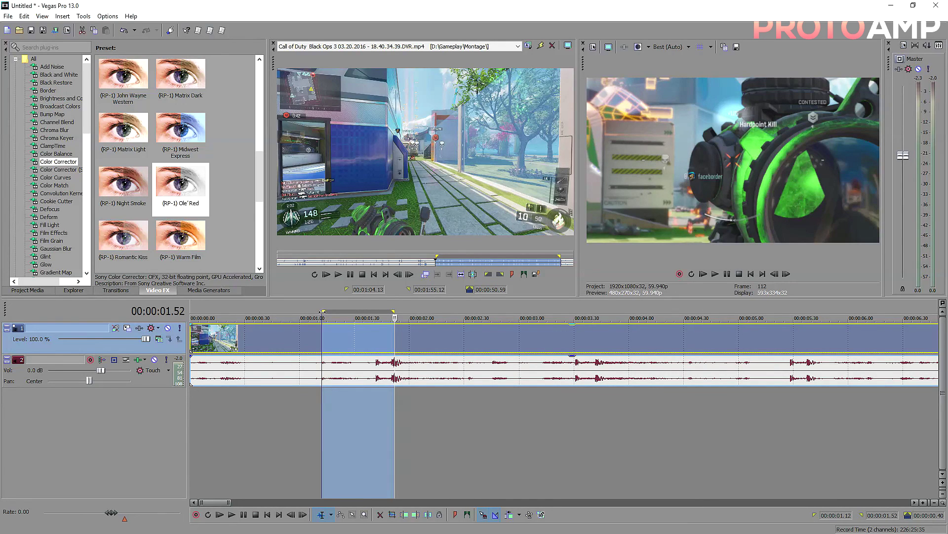
pyautogui.moveTo(322, 311); pyautogui.dragTo(243, 311)
# Step: Choose Render As with the YouTube 1080p 60fps MP4 template
pyautogui.click(9, 16)
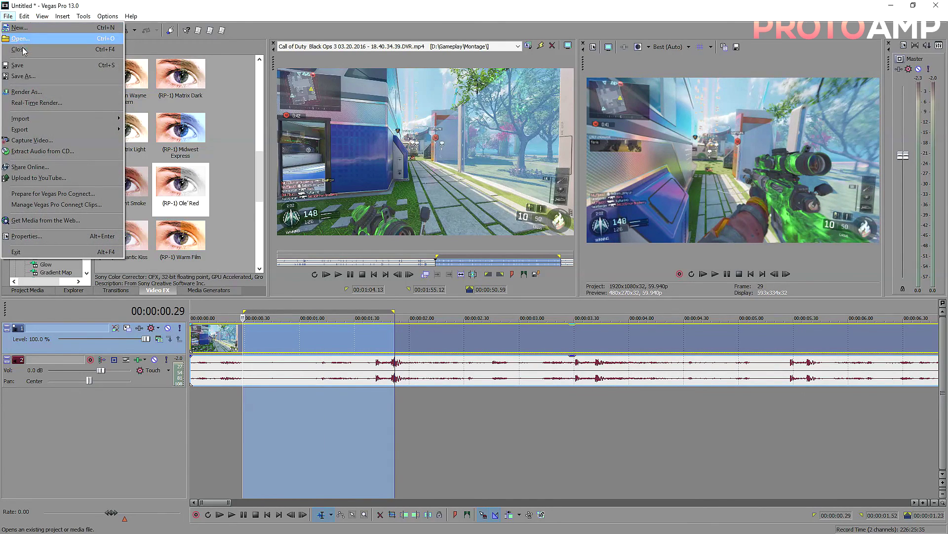
pyautogui.click(36, 89)
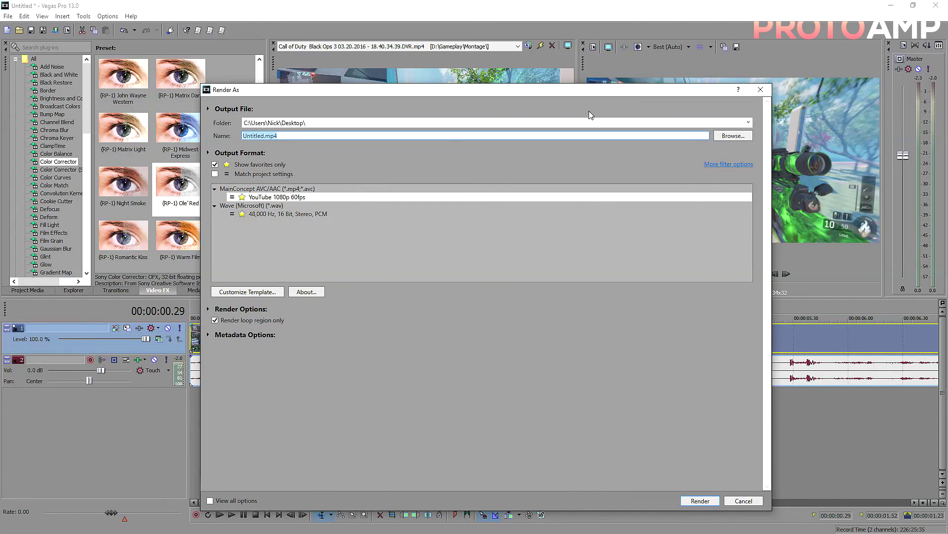
pyautogui.click(274, 197)
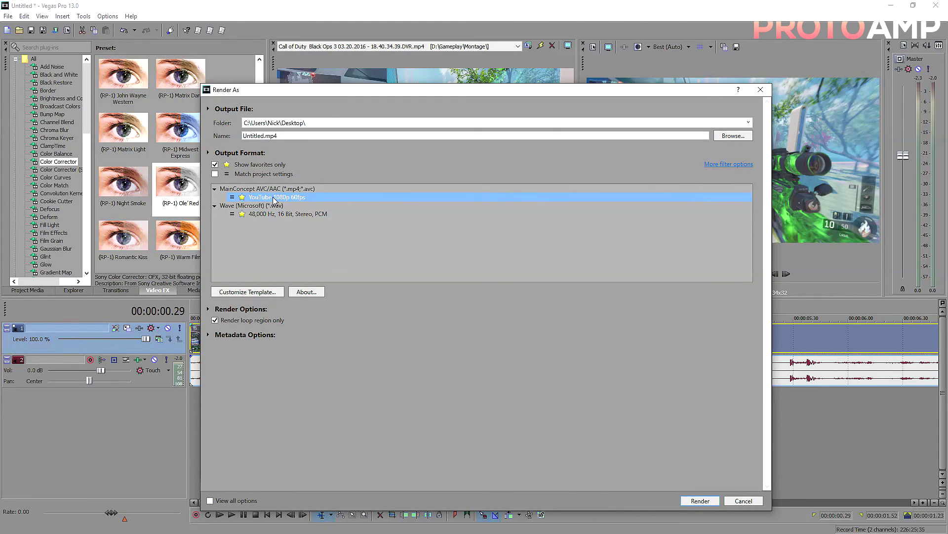
# Step: Start rendering the selected loop region to Untitled.mp4
pyautogui.click(696, 501)
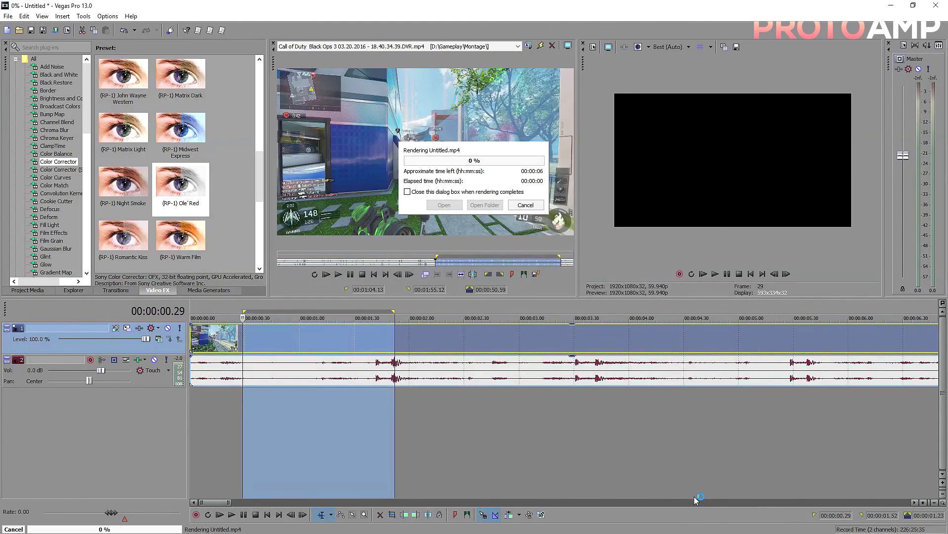